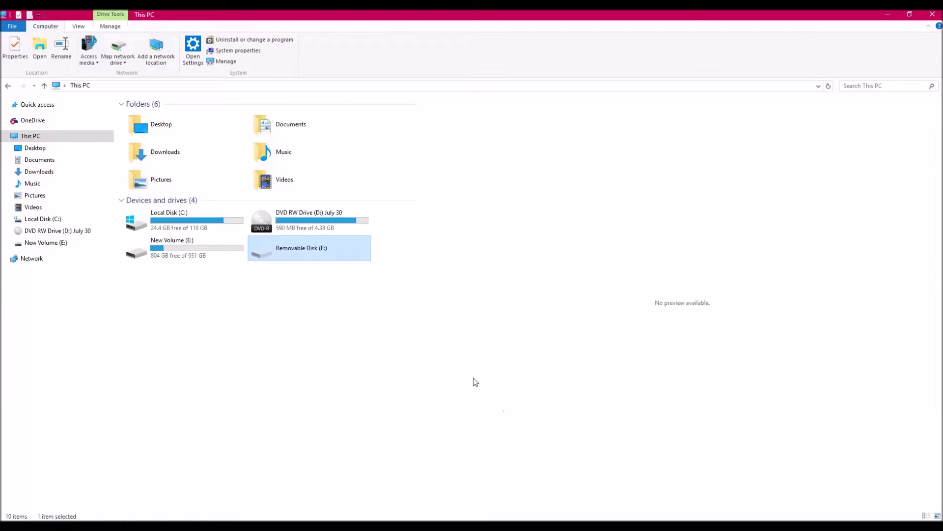
Browse to Documents > Electronic Arts > The Sims 3 and select the DeviceConfig.log file
double_click(304, 126)
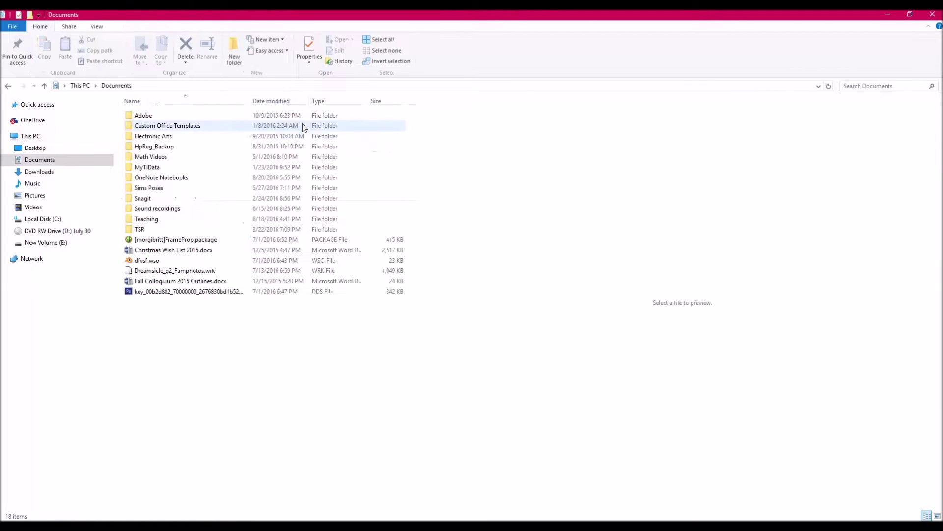
double_click(182, 136)
double_click(168, 114)
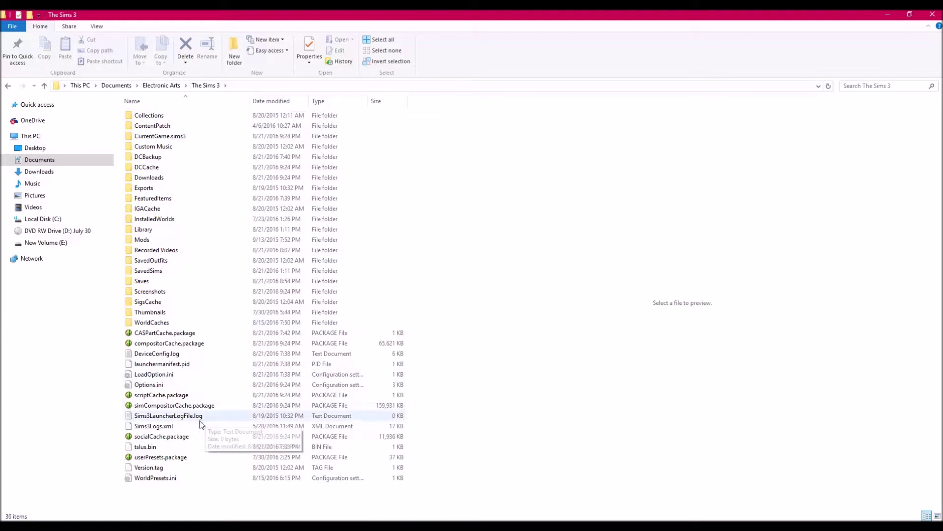
click(167, 355)
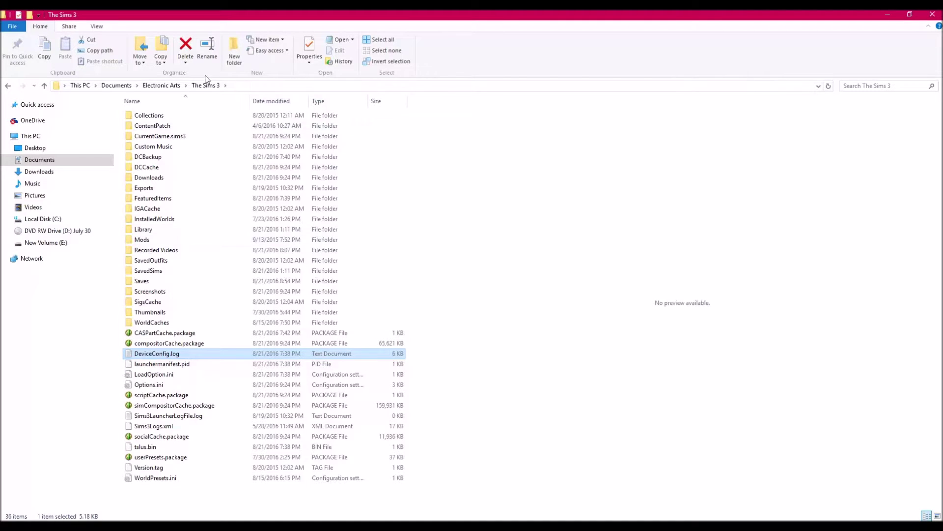
Turn the display of file name extensions off and back on in The Sims 3 folder
click(95, 27)
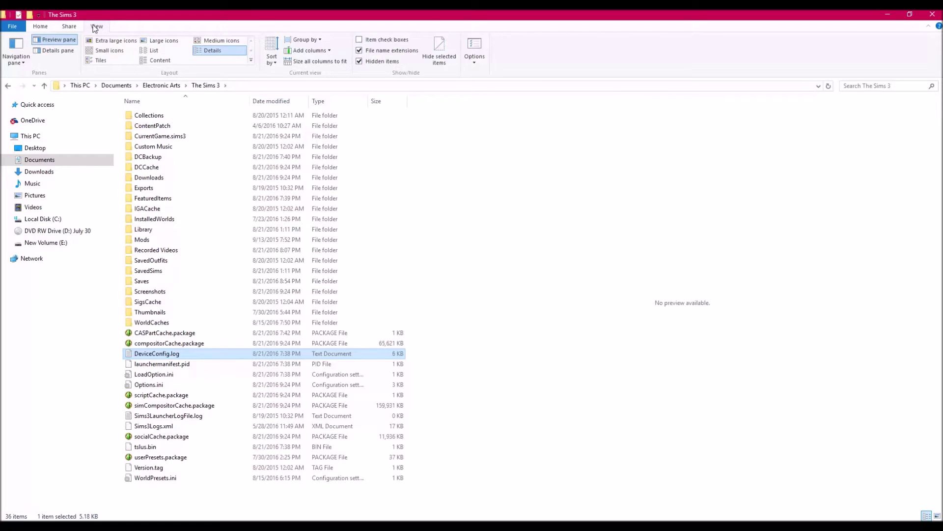
click(359, 51)
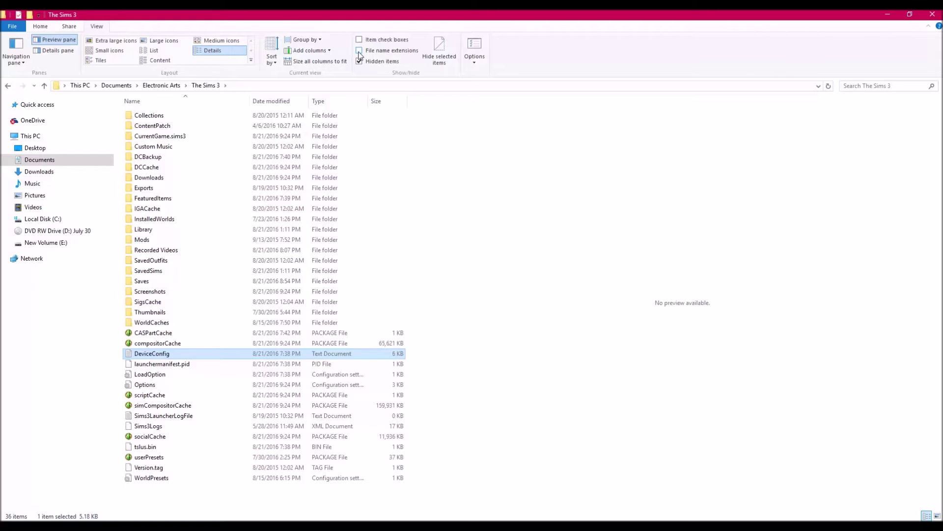
click(359, 51)
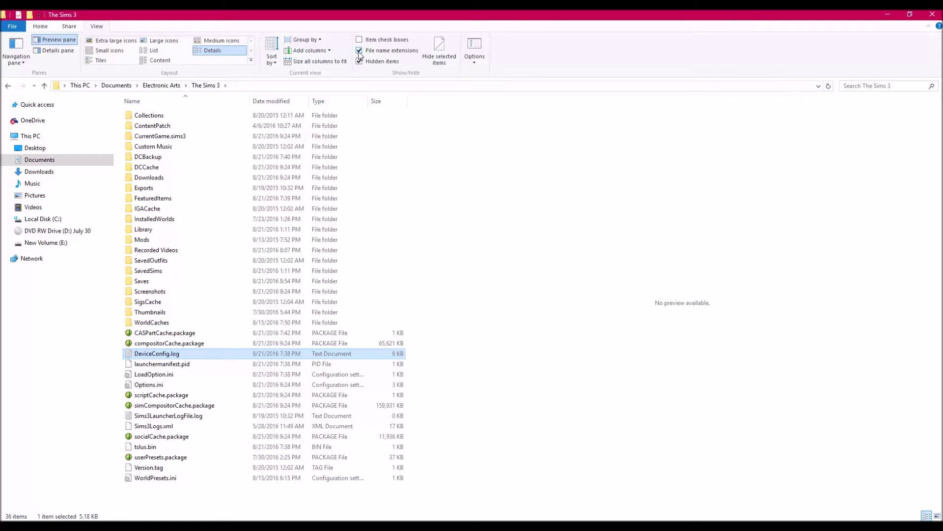
Open DeviceConfig.log with Notepad without changing the default app for .log files
right_click(190, 355)
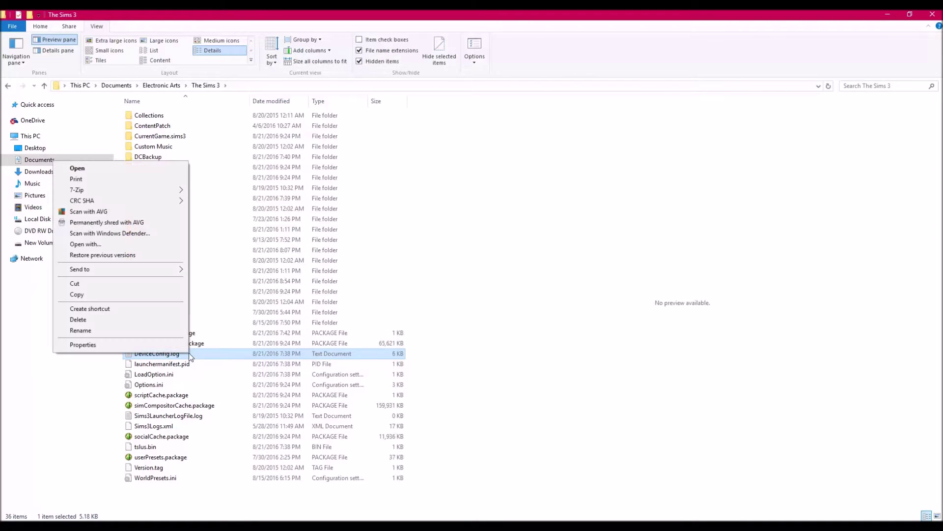
click(149, 243)
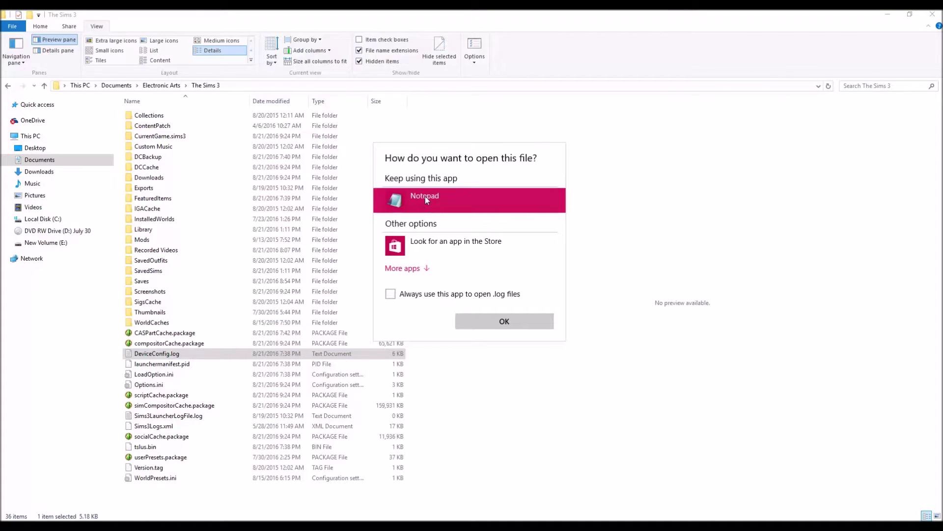
click(479, 319)
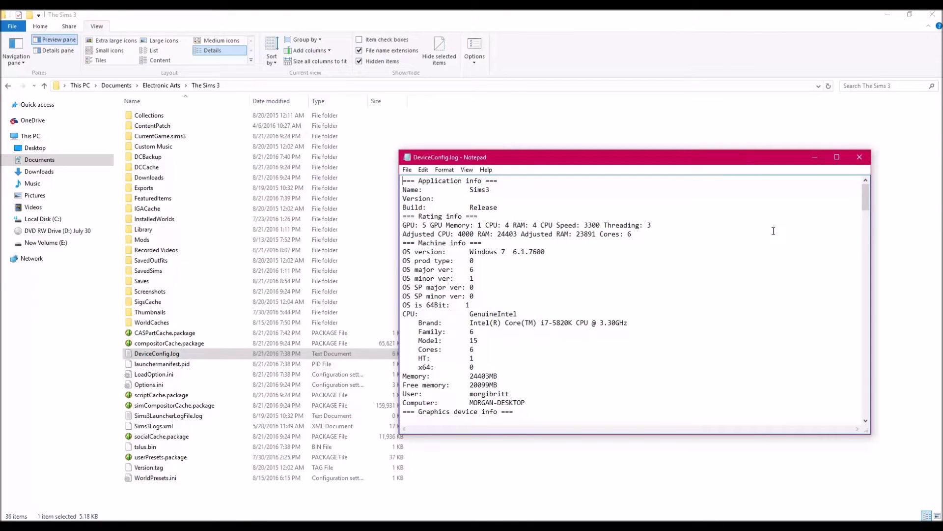
Check the Name (database) entry and its Found and Matched values under Graphics device info, and close the log
scroll(758, 235, down, 4)
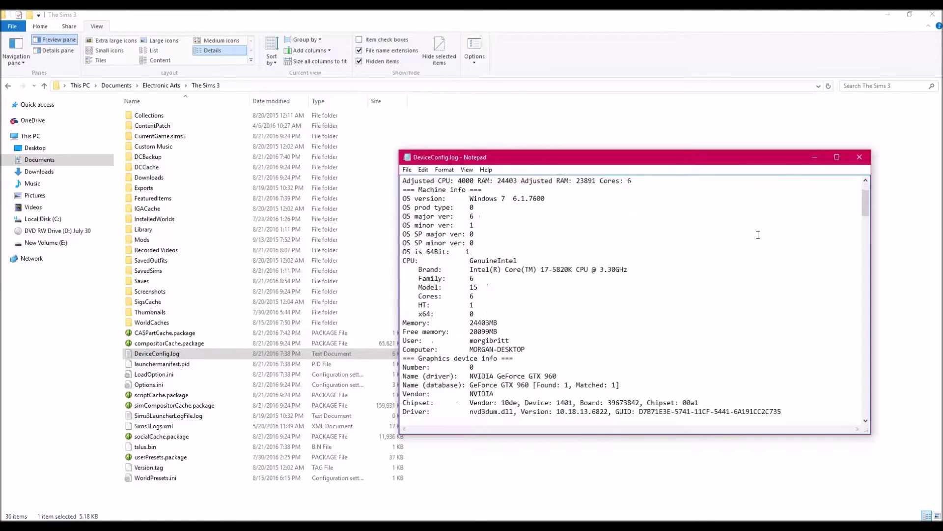
drag(620, 332, 390, 334)
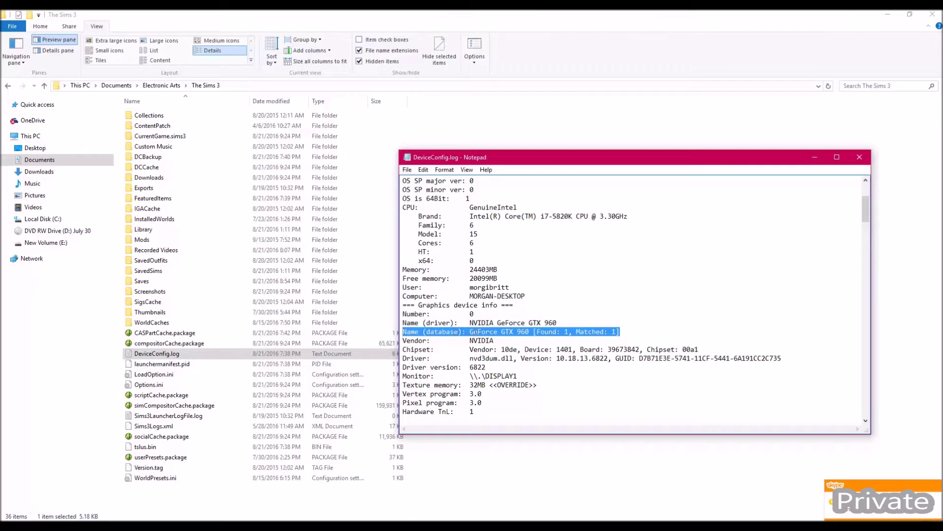
click(529, 333)
drag(532, 333, 620, 333)
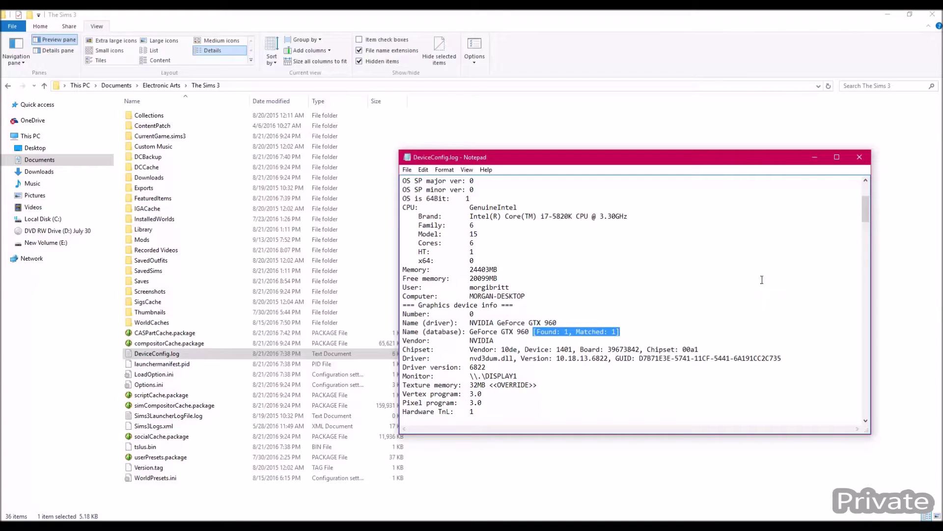
click(634, 330)
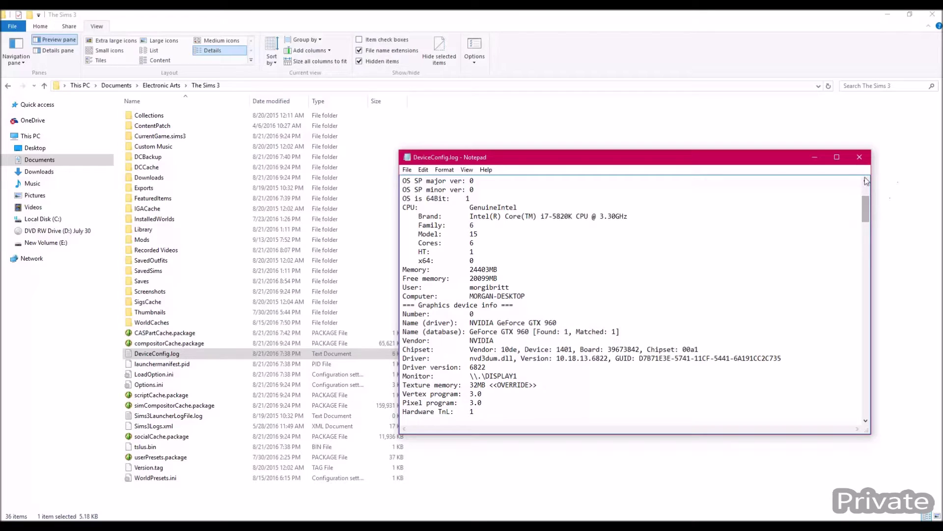
click(860, 157)
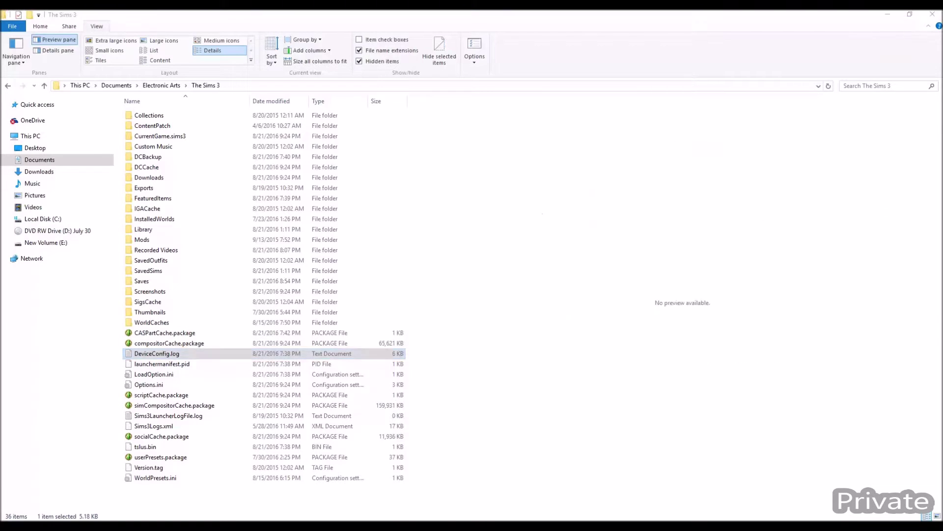
Switch to the separate graphics folder, open its DeviceConfig.log and check the Name (database) line under Graphics device info
key(alt+Tab)
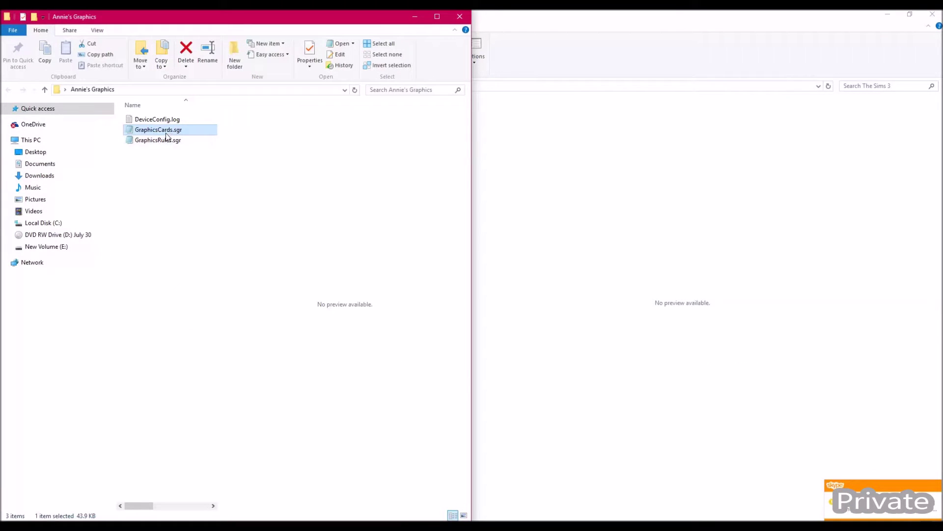
double_click(170, 120)
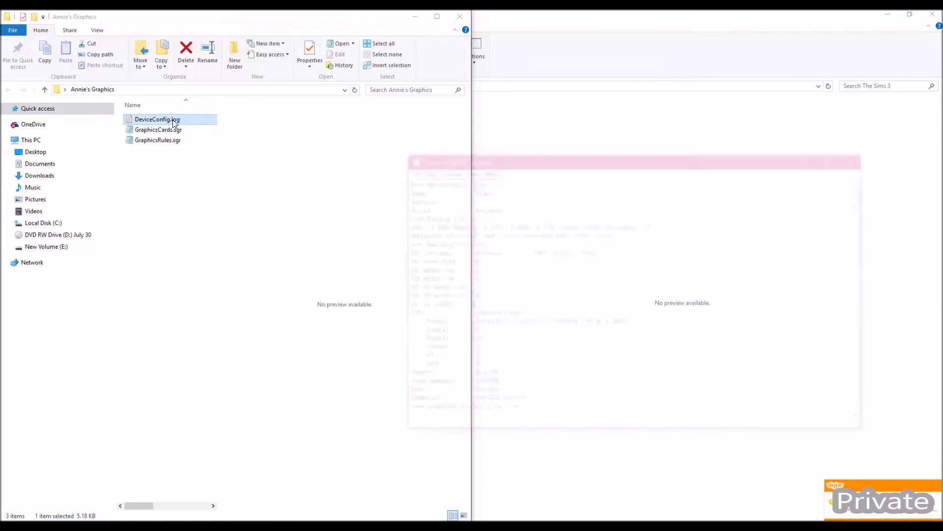
scroll(651, 304, down, 4)
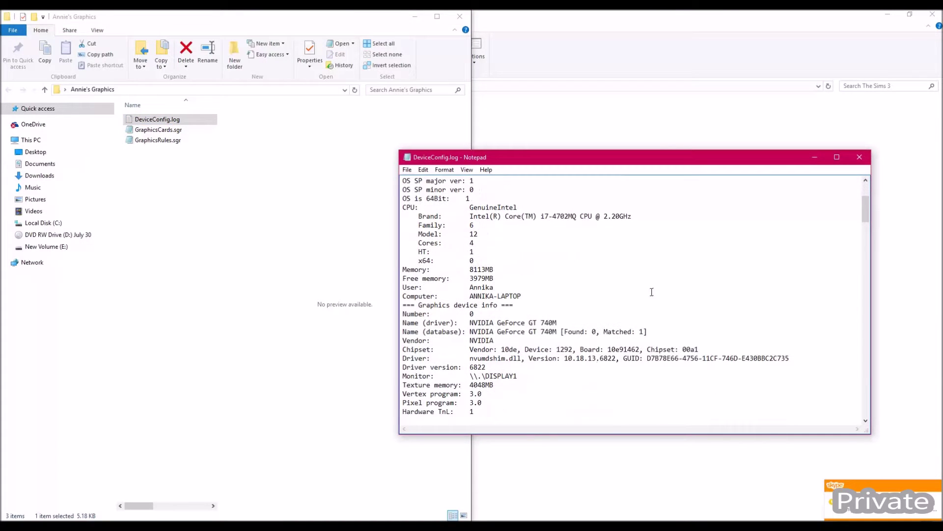
drag(654, 331, 380, 335)
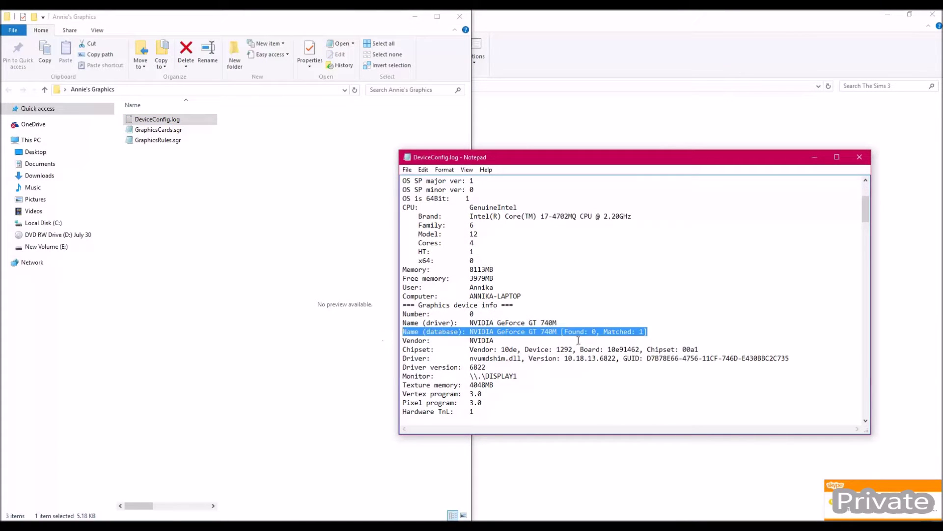
click(640, 332)
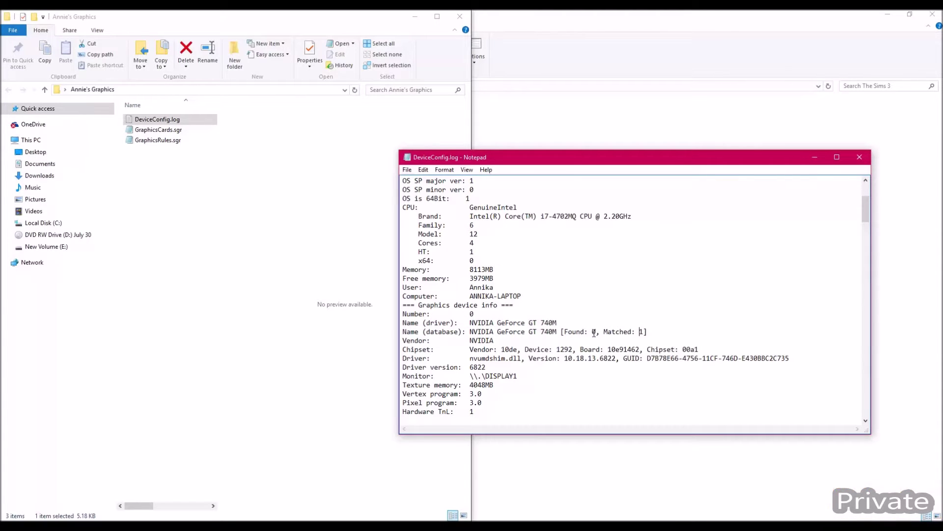
Highlight the Found and Matched values on the Name (database) line to examine them, and clear the selection
click(662, 332)
key(ctrl+shift+Left)
key(ctrl+shift+Left)
key(ctrl+shift+Left)
key(ctrl+shift+Left)
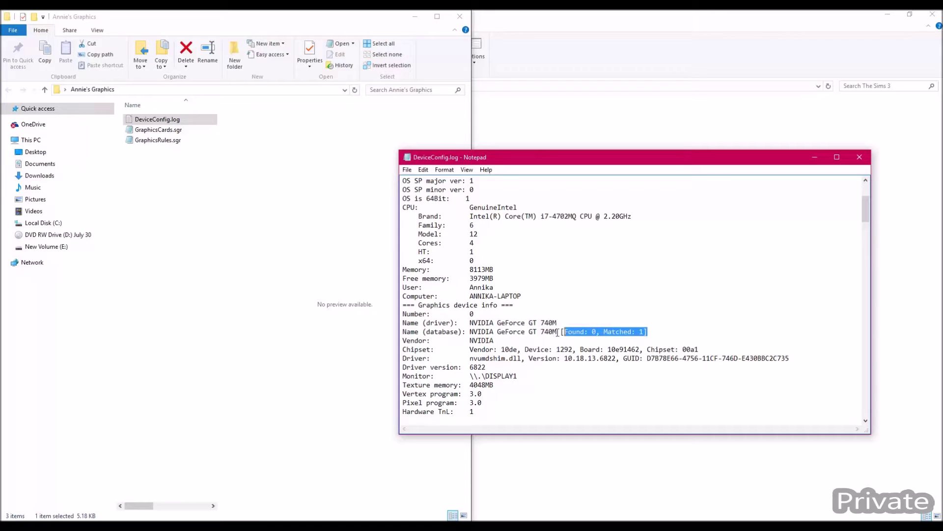
key(ctrl+shift+Right)
key(ctrl+shift+Right)
key(ctrl+shift+Right)
key(ctrl+shift+Right)
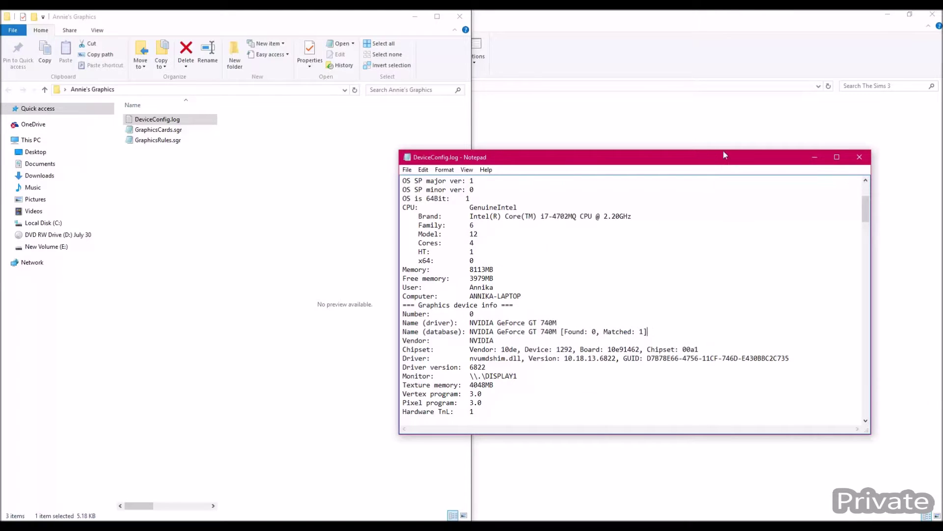
Move the log window off the file list and locate GraphicsCards.sgr and GraphicsRules.sgr in the separate graphics folder
drag(723, 156, 781, 115)
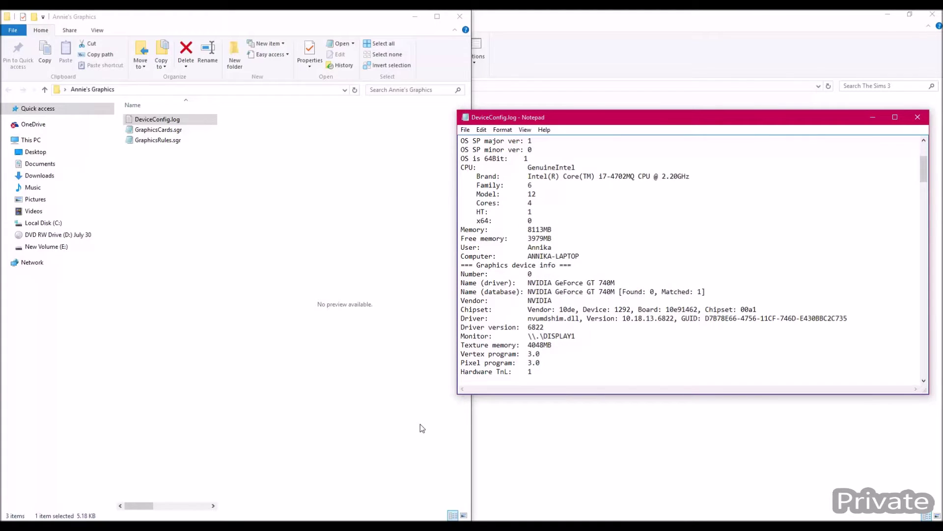
click(167, 129)
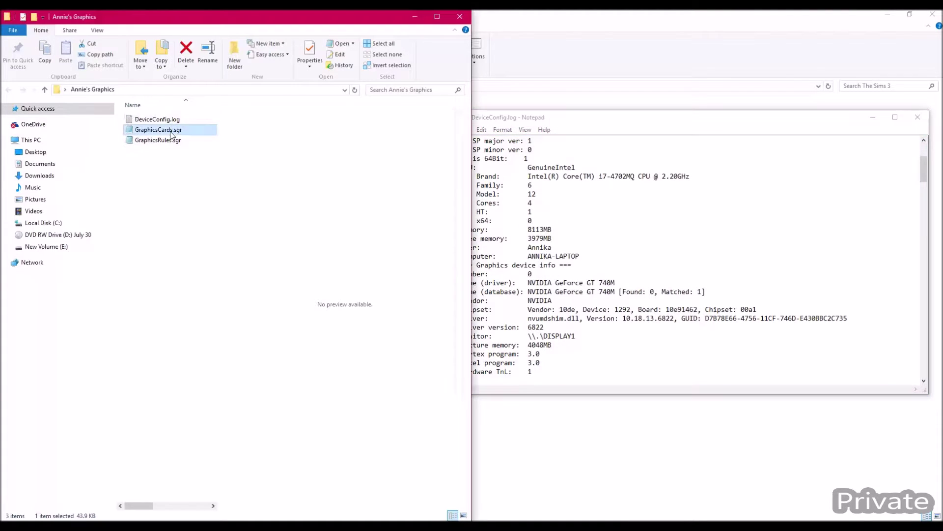
click(170, 140)
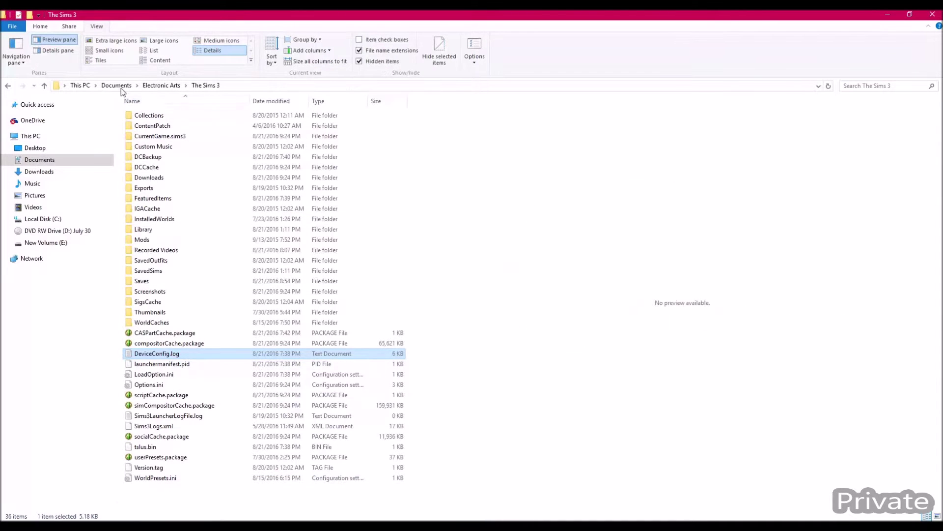
Browse to the game's install folder on New Volume (E:): Electronic Arts > The Sims 3 > Game > Bin
click(87, 87)
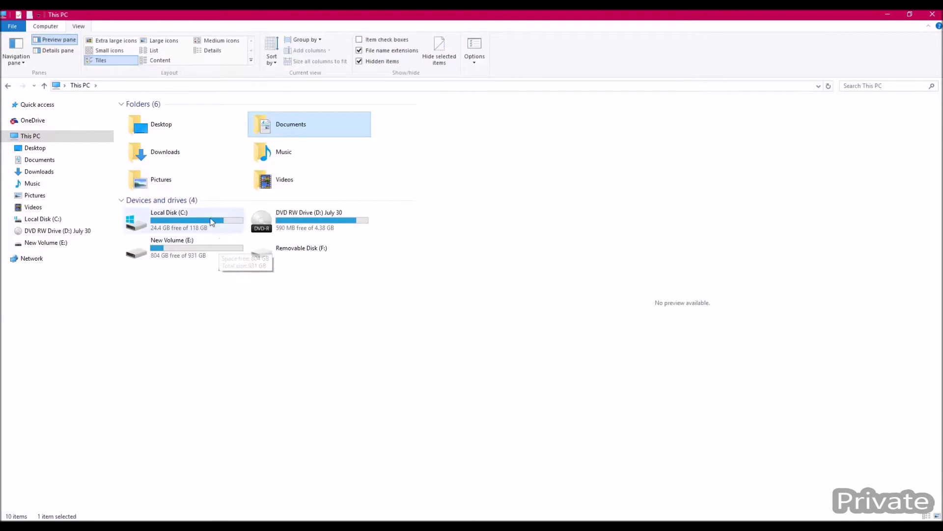
double_click(207, 244)
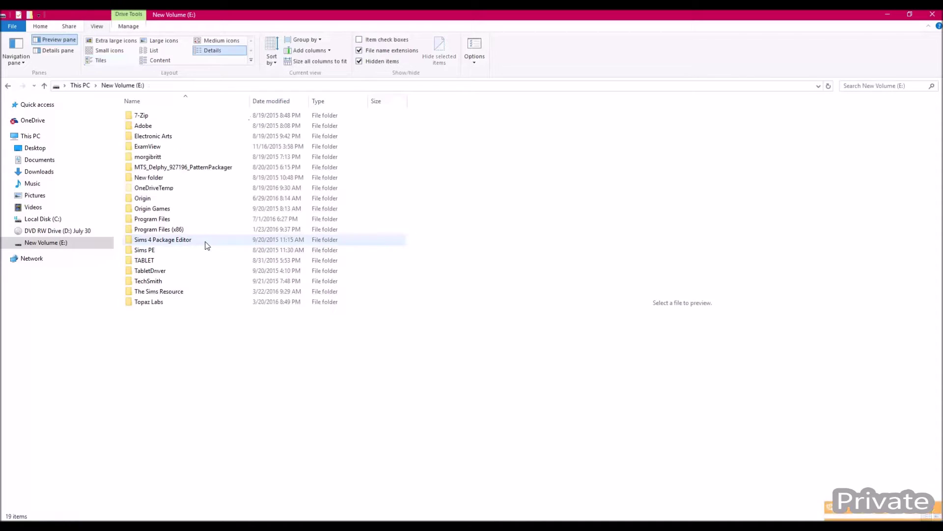
double_click(177, 137)
double_click(160, 115)
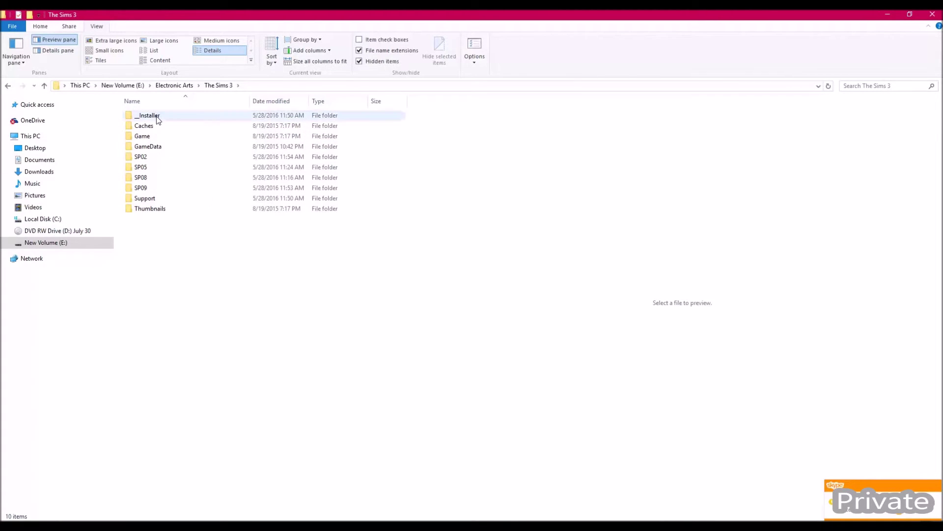
mouse_move(158, 120)
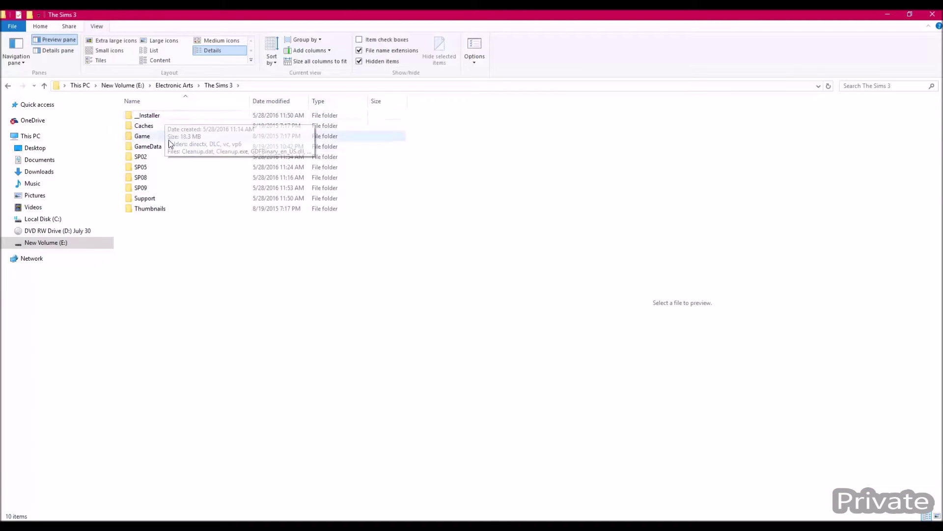
mouse_move(170, 148)
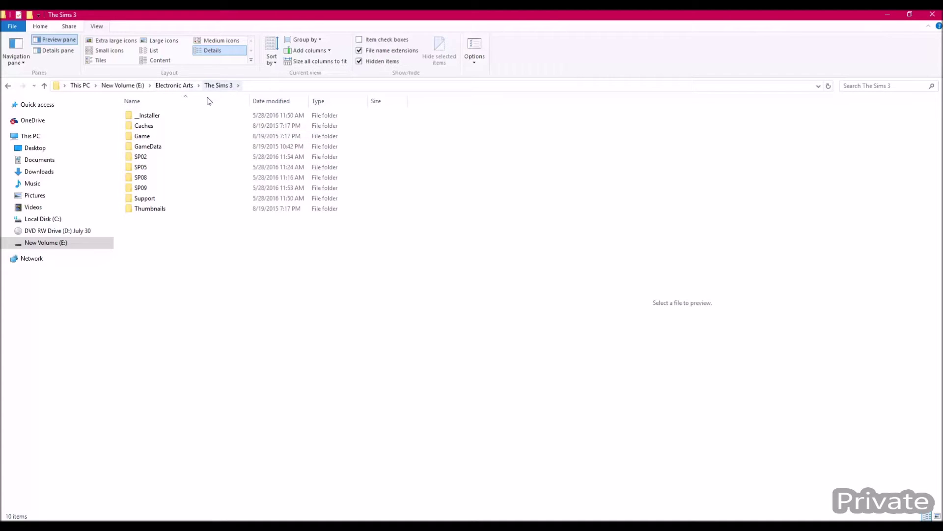
double_click(154, 135)
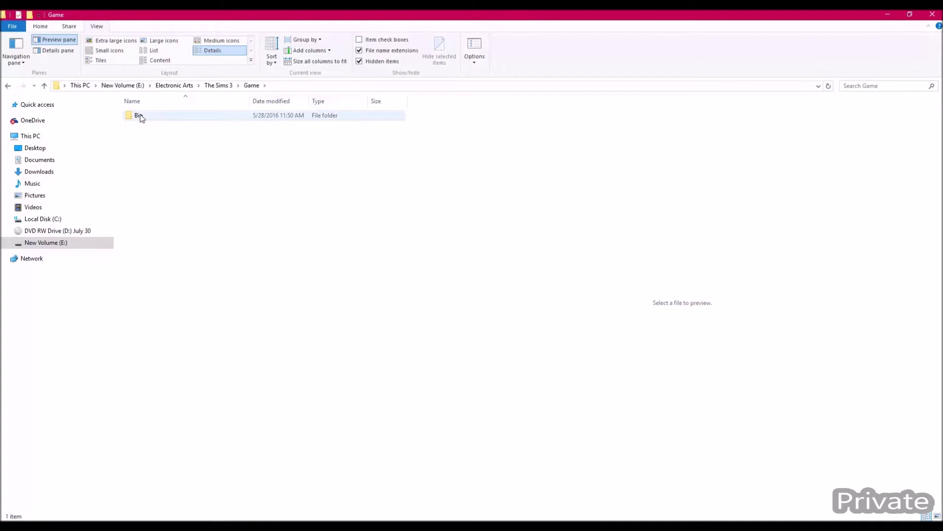
double_click(140, 116)
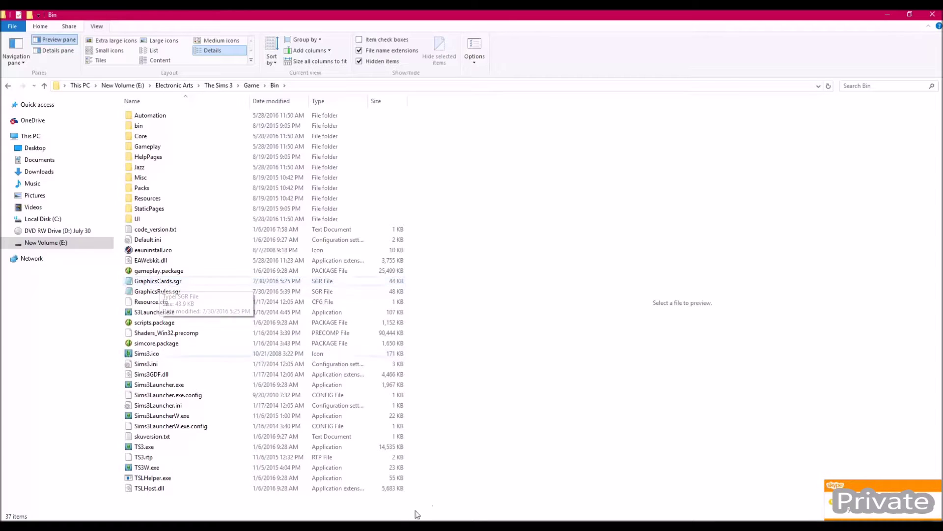
Open GraphicsCards.sgr from the separate graphics folder and place it side by side with DeviceConfig.log, showing its Graphics device info section
click(433, 526)
double_click(162, 130)
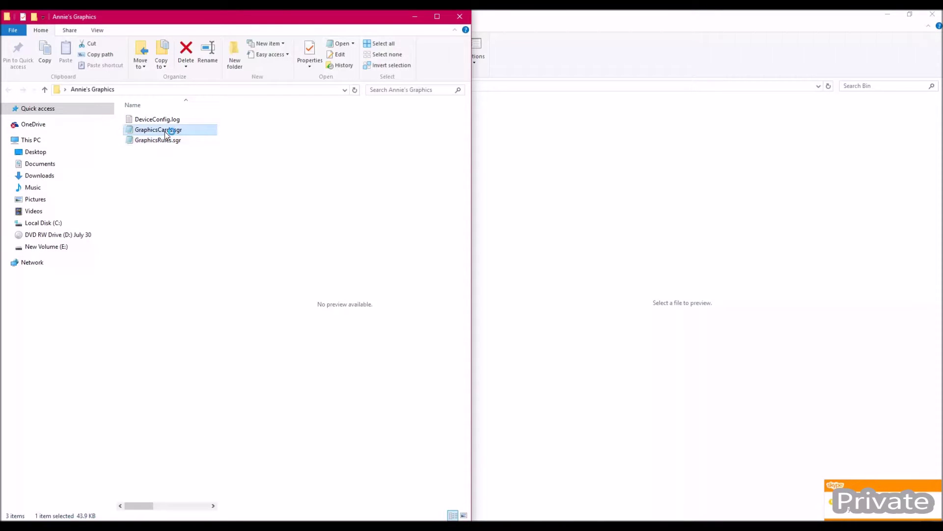
key(super+Left)
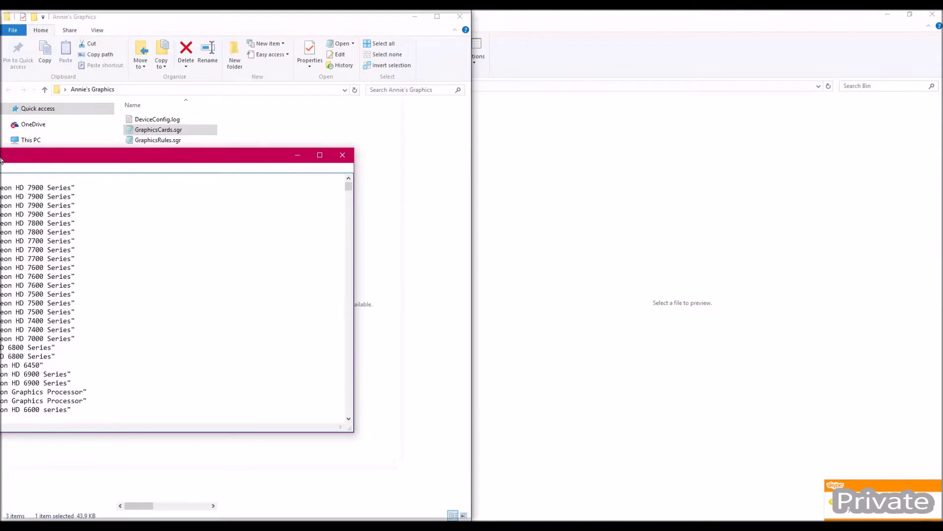
click(860, 175)
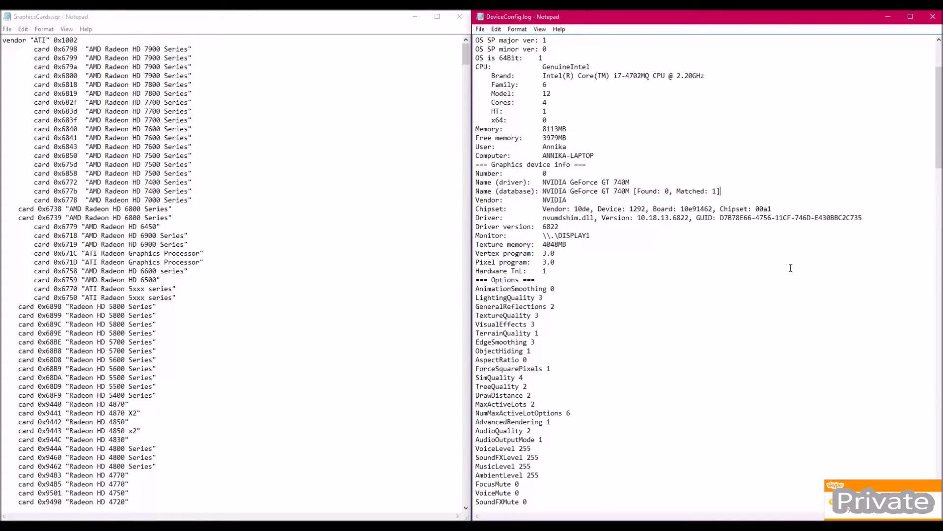
scroll(790, 268, up, 2)
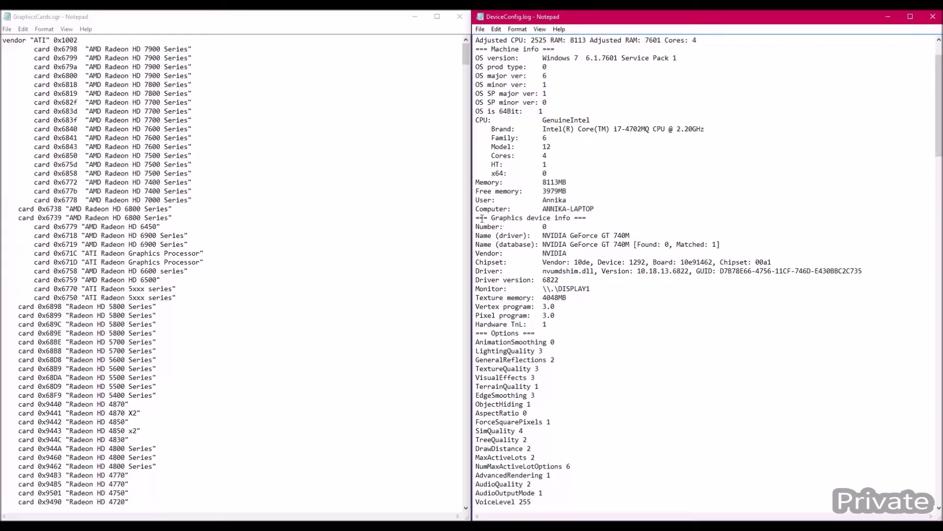
Highlight the Graphics device info section and the card's driver and database names in DeviceConfig.log to examine them
drag(476, 218, 659, 324)
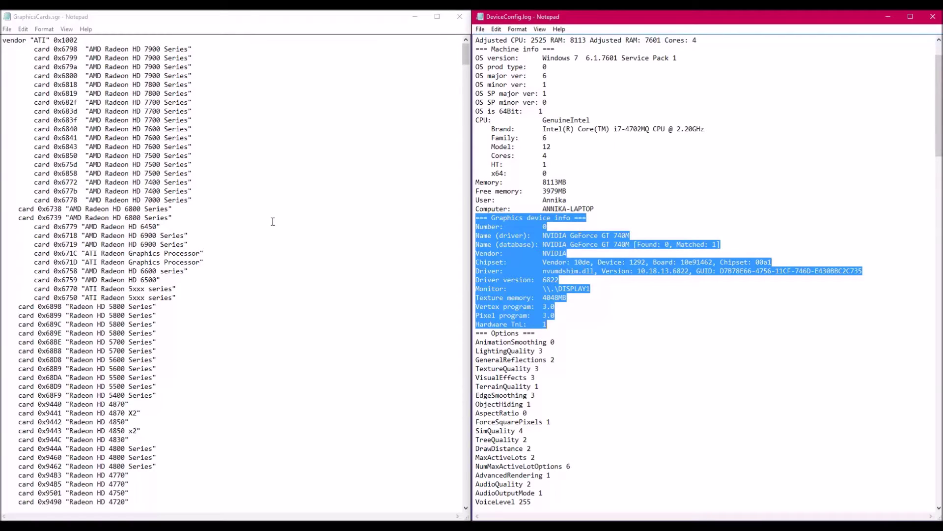
click(559, 227)
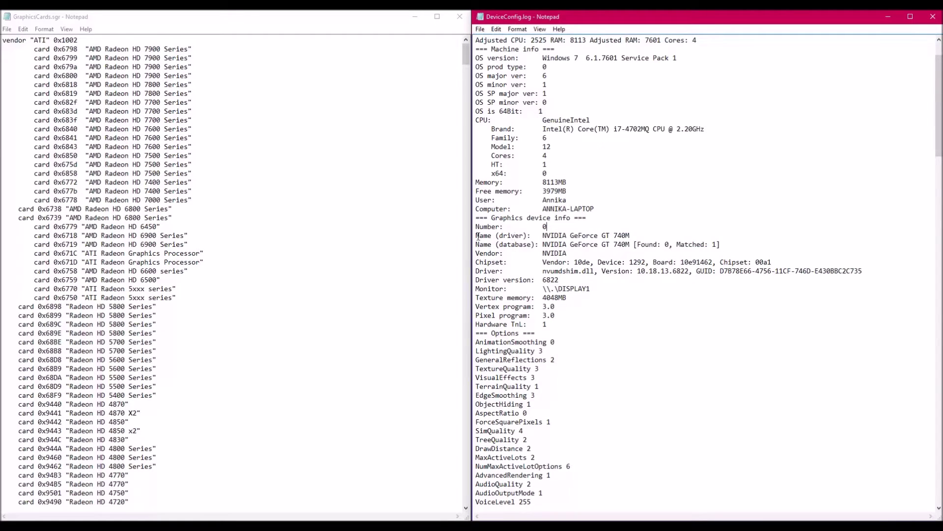
drag(543, 235, 591, 225)
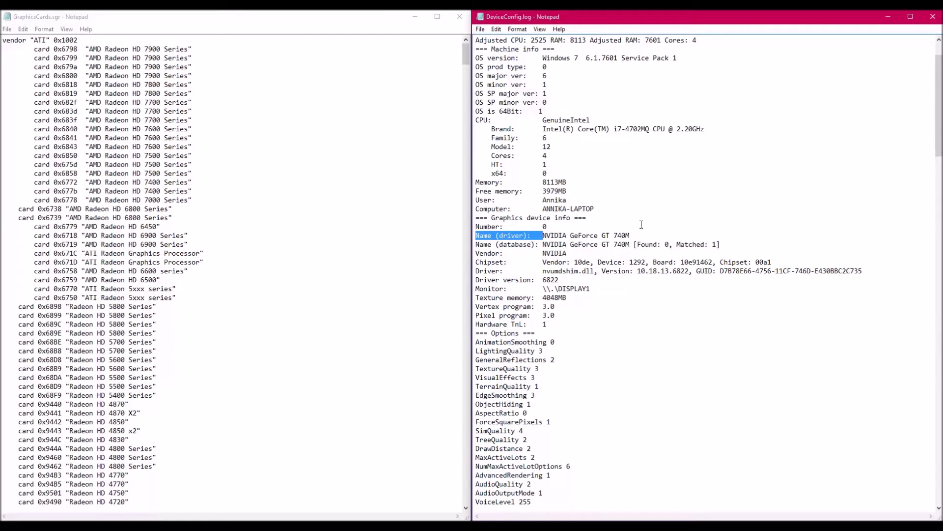
click(608, 244)
drag(539, 235, 570, 244)
click(388, 241)
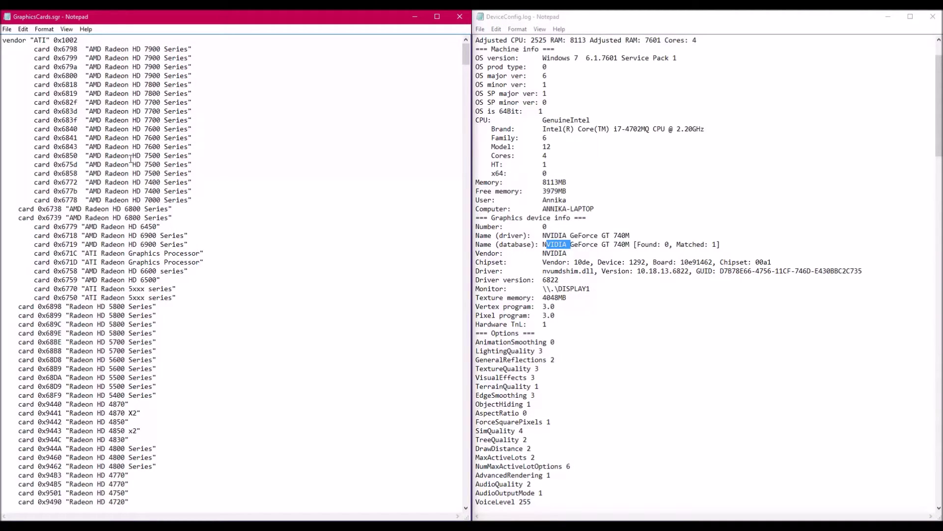
Compare the first vendor heading in GraphicsCards.sgr with the log's Vendor line, and locate the NVIDIA vendor section in the card list
drag(30, 40, 51, 39)
drag(572, 252, 543, 253)
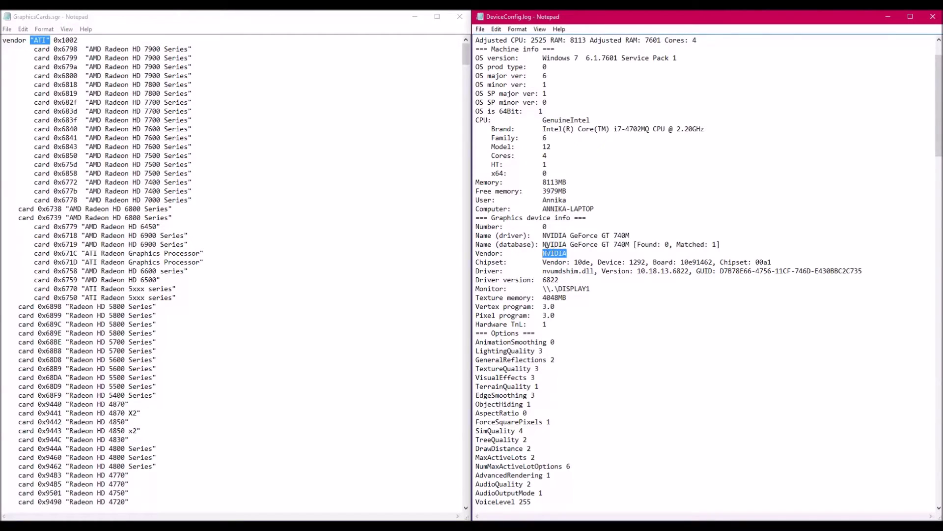
click(51, 222)
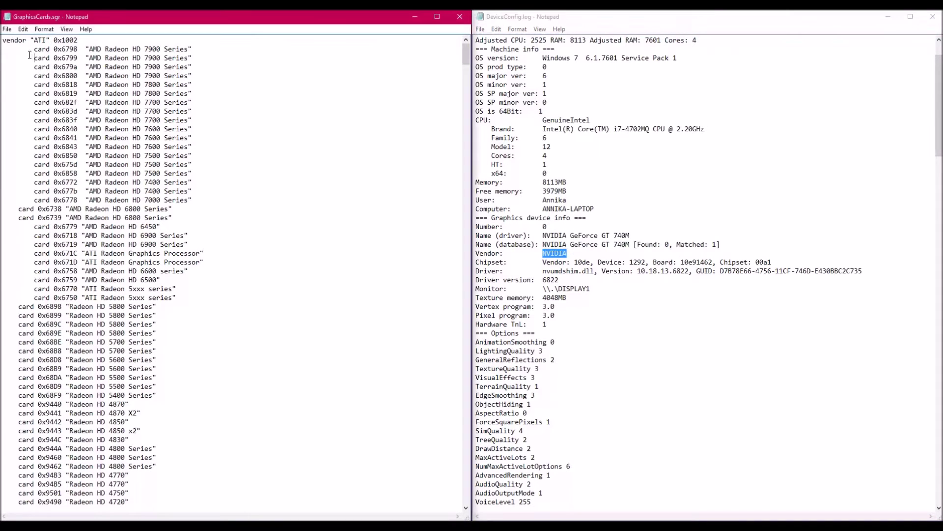
scroll(51, 221, down, 16)
scroll(54, 235, down, 20)
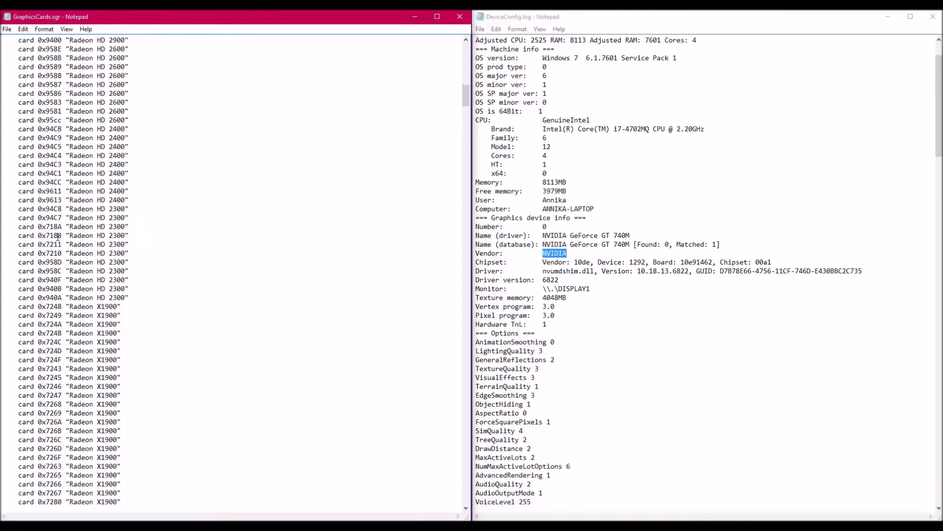
scroll(63, 257, down, 20)
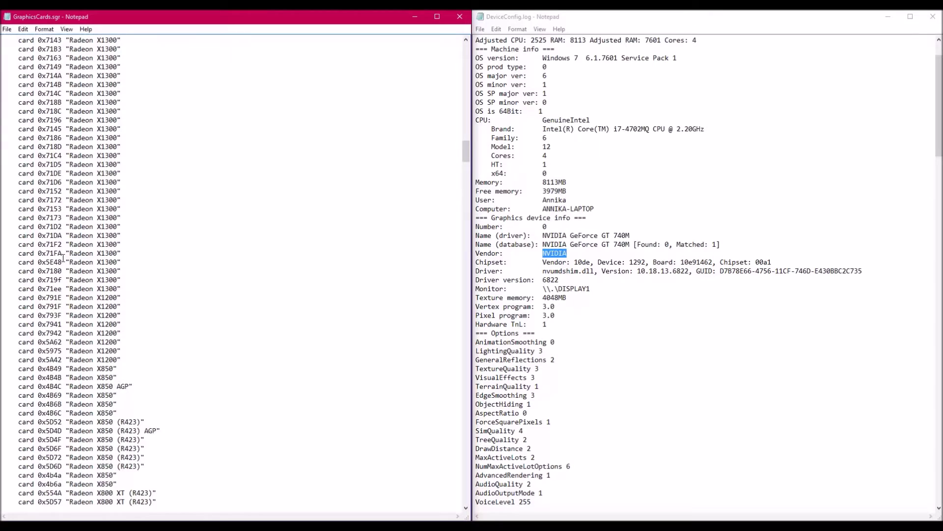
scroll(64, 257, down, 20)
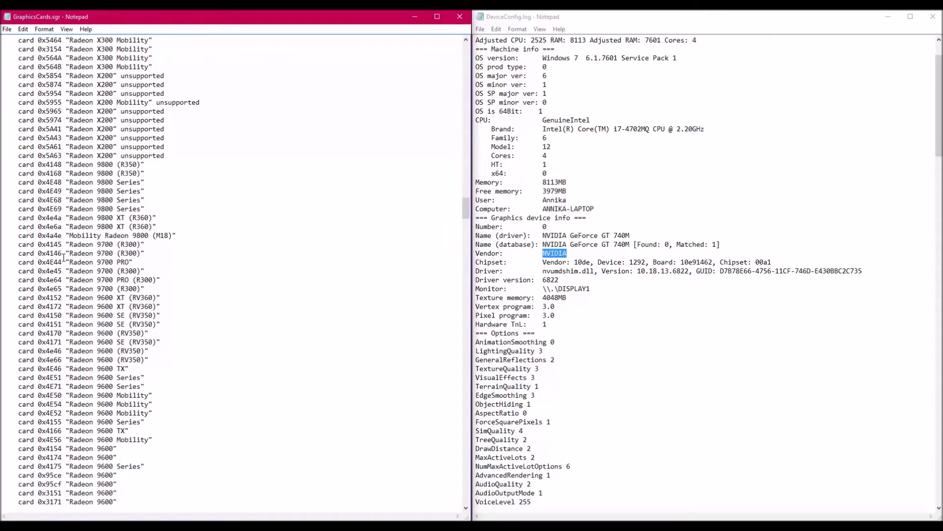
scroll(67, 256, down, 20)
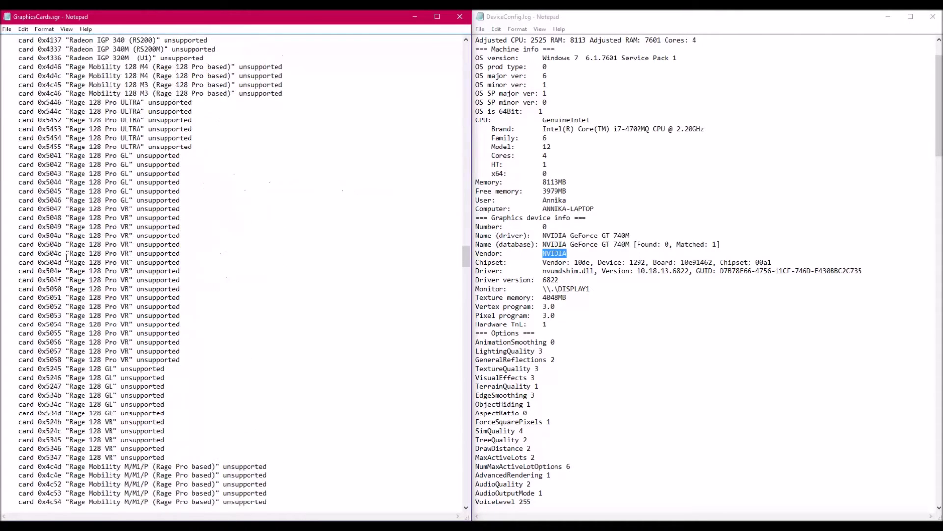
scroll(67, 260, down, 5)
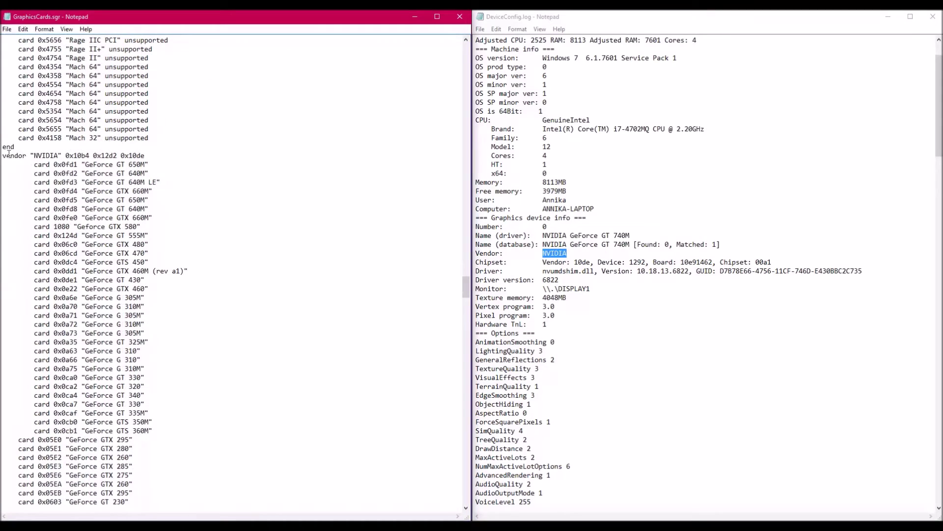
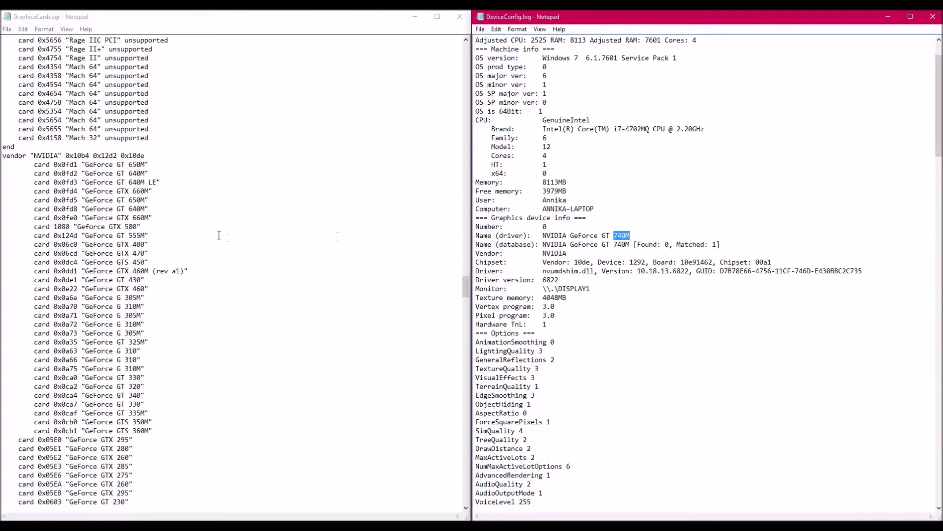
Start a new entry reading "card 0x" on its own line directly below the GeForce GT 640M card 0x0fd2
click(149, 174)
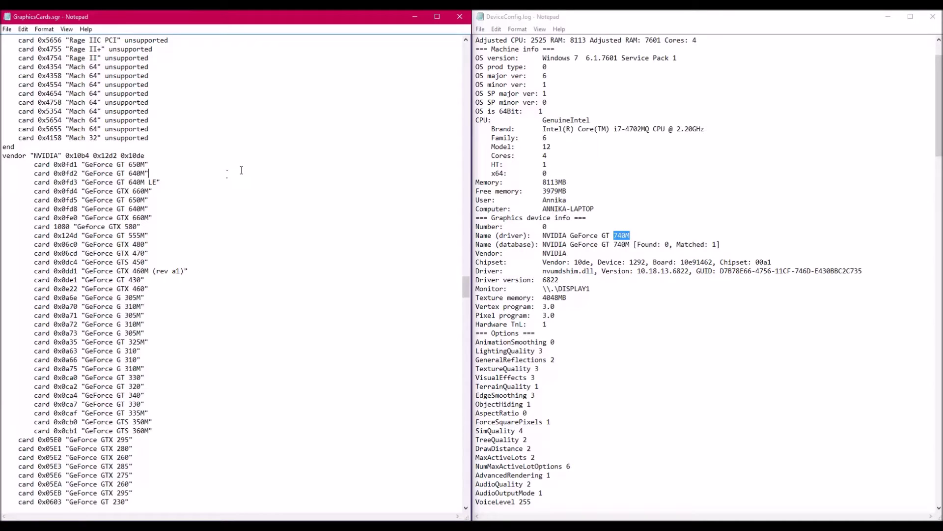
key(Return)
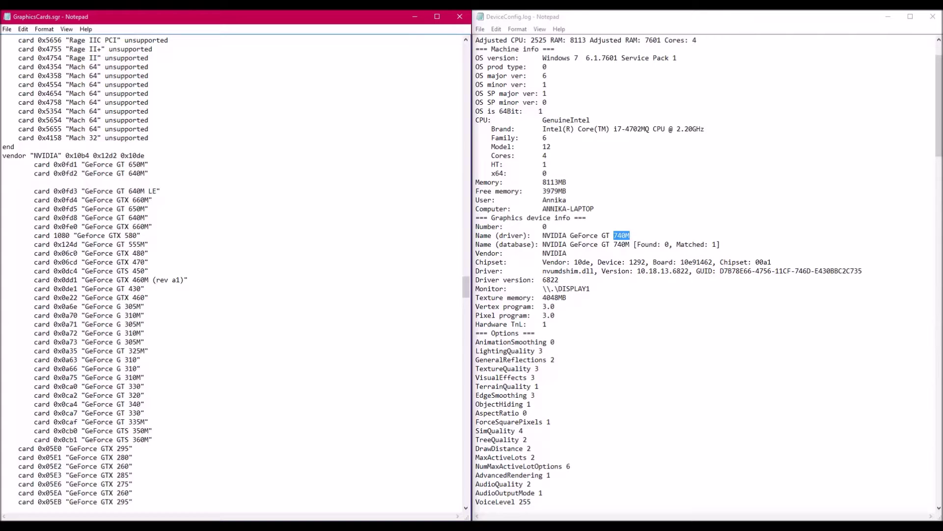
text(card 0x)
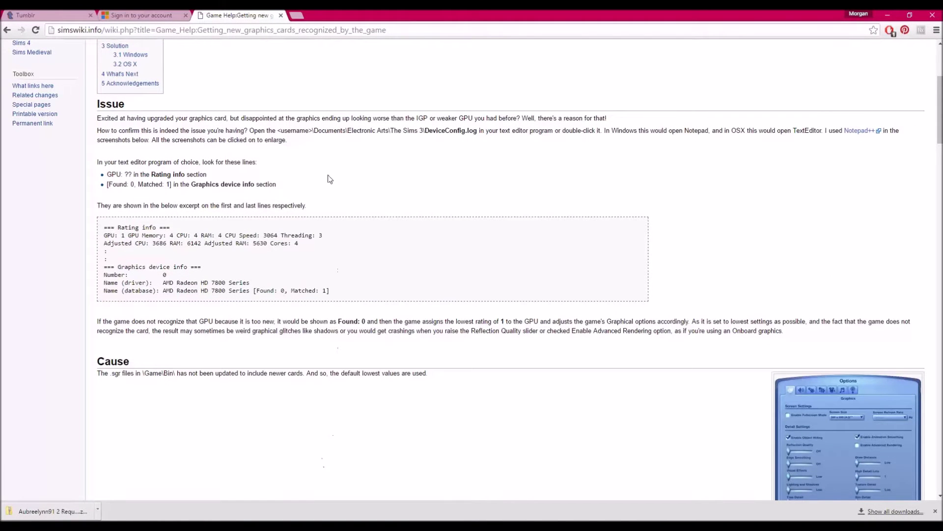
Switch to the wiki guide in the browser and read how to find the Device ID and add a card entry to GraphicsCards.sgr
scroll(327, 179, down, 4)
scroll(289, 176, down, 12)
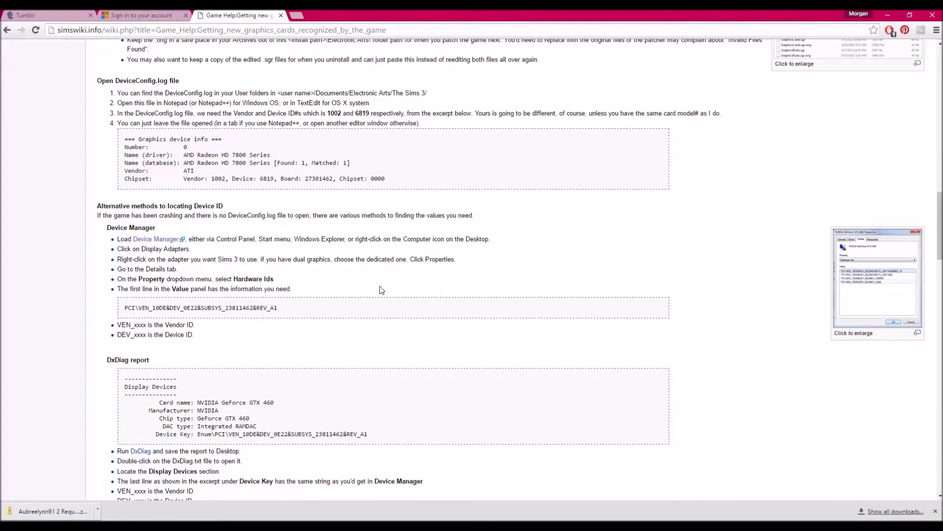
scroll(382, 289, down, 12)
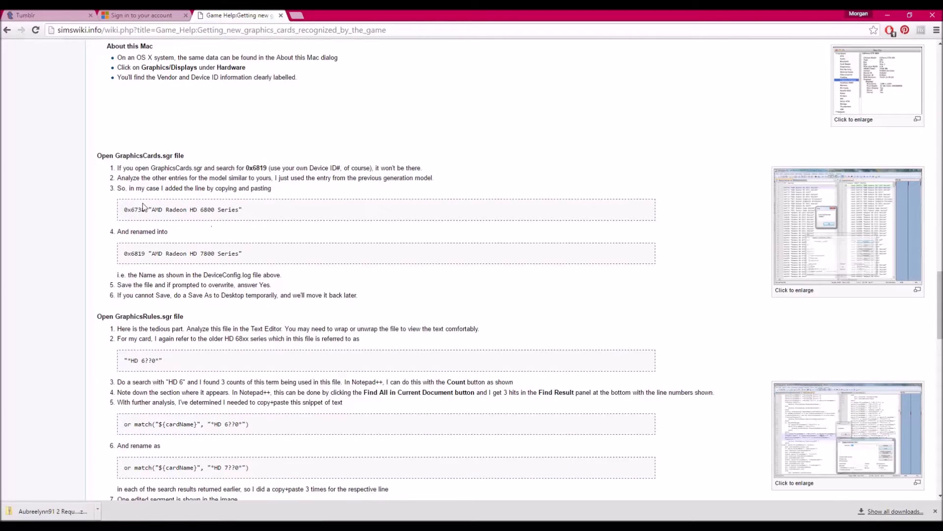
drag(132, 208, 146, 208)
click(139, 253)
scroll(208, 268, up, 9)
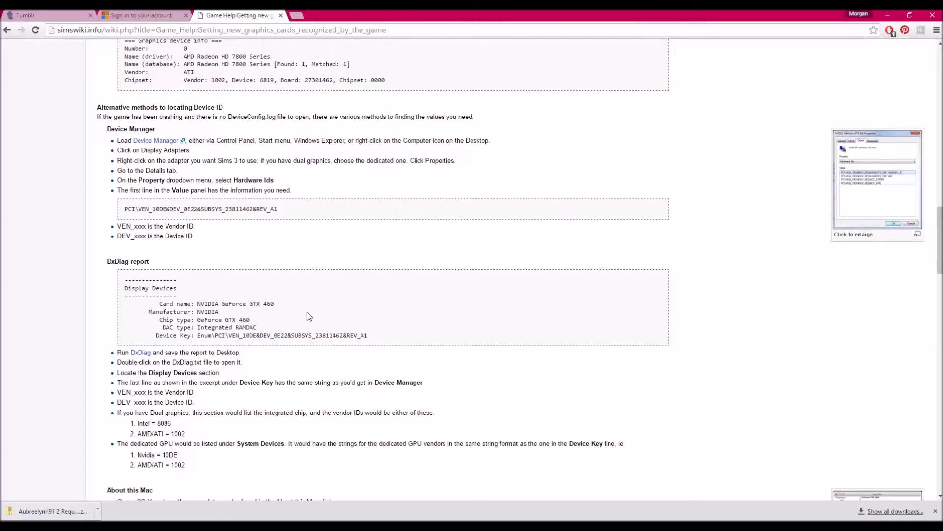
scroll(309, 316, up, 2)
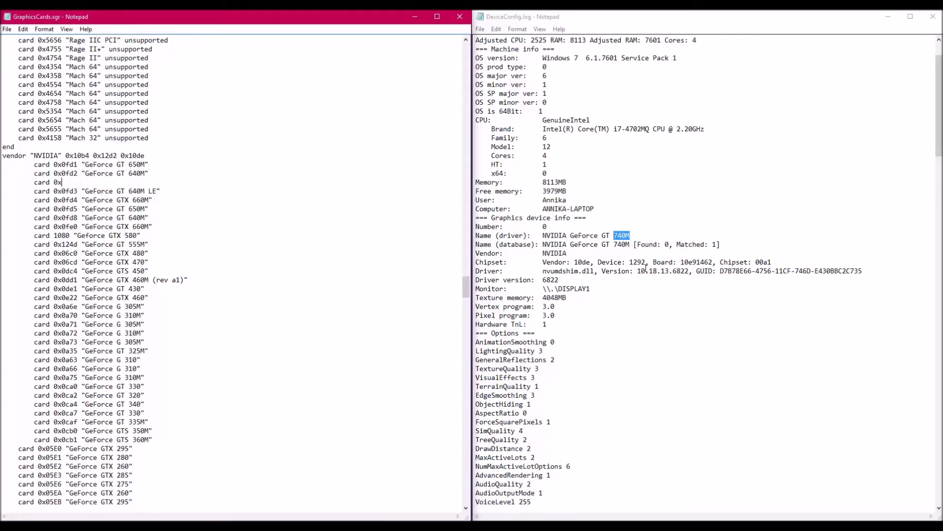
Complete the new NVIDIA entry with the log's device ID and card name so it reads card 0x1292 "GeForce GT 740M"
click(628, 262)
double_click(631, 260)
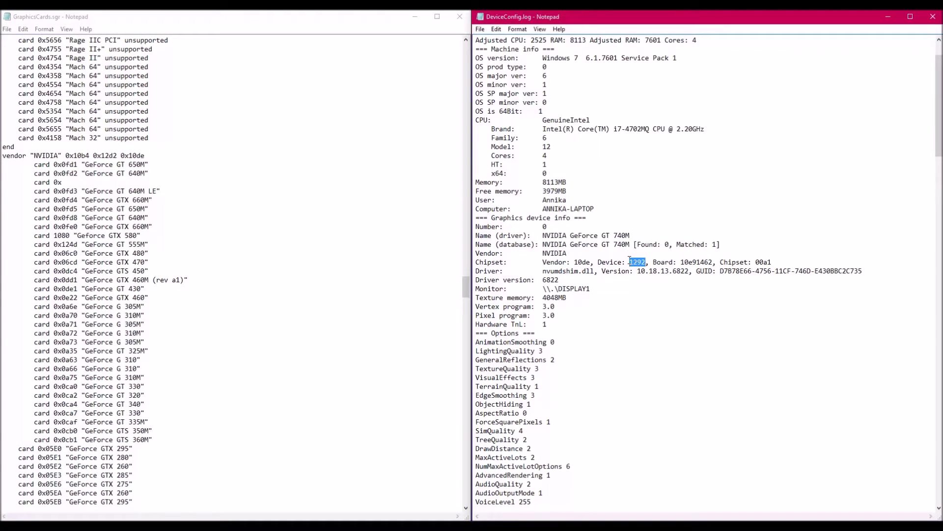
click(66, 182)
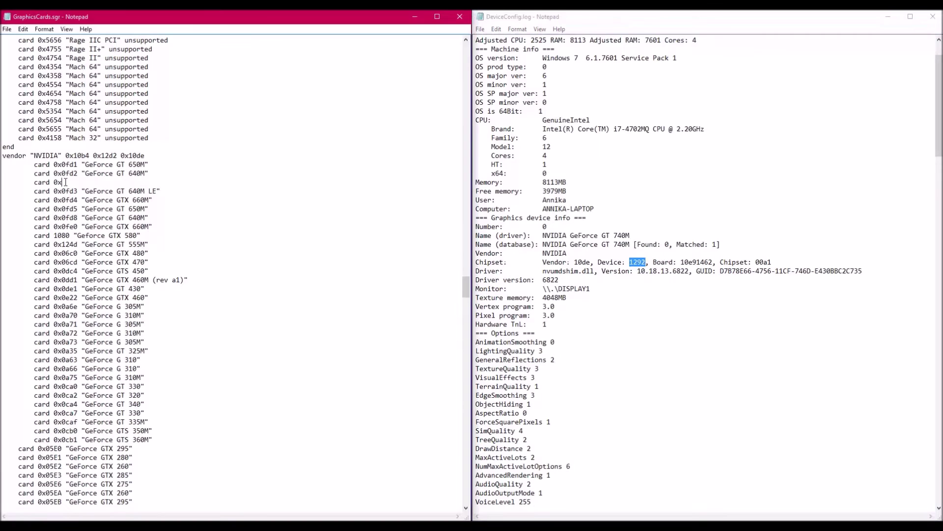
text(1292 "GeForce GT)
drag(571, 235, 635, 235)
click(136, 181)
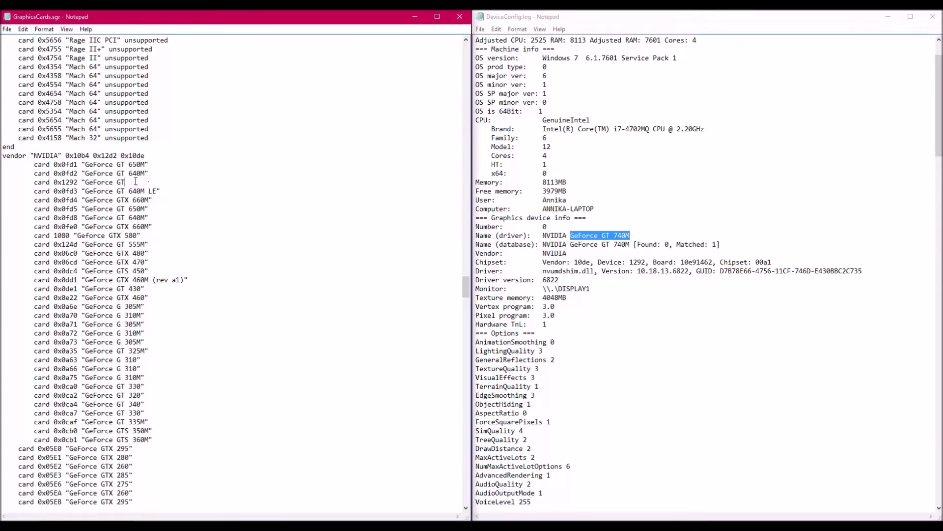
text(740M")
Highlight the new card 0x1292 entry and the log's Found value to review them, and clear the selections
drag(34, 182, 149, 182)
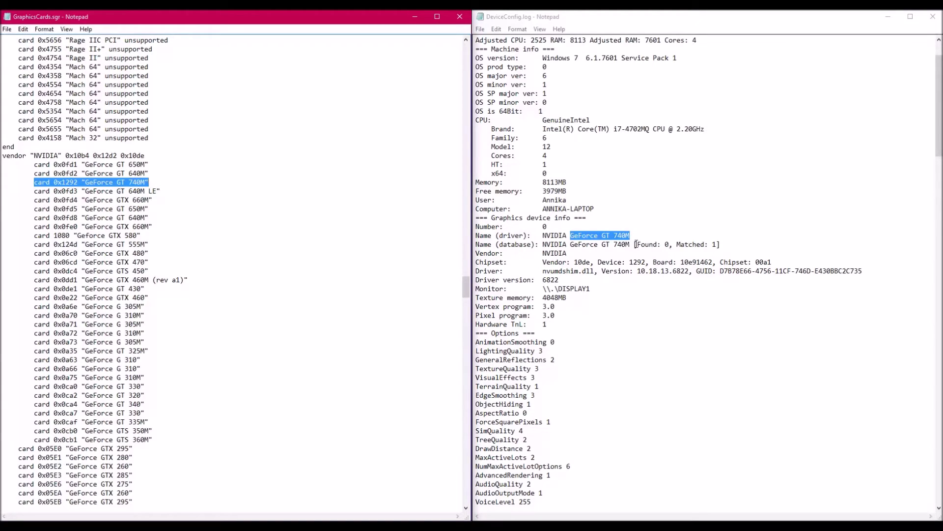
drag(638, 245, 670, 245)
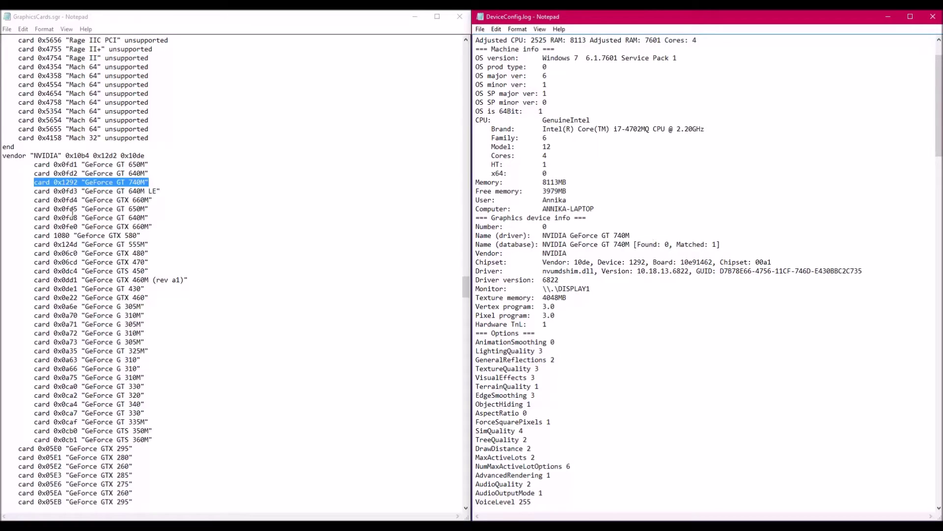
click(123, 183)
Look through the rest of the NVIDIA cards and the Intel vendor section of GraphicsCards.sgr, and return to the file's beginning
scroll(122, 182, down, 20)
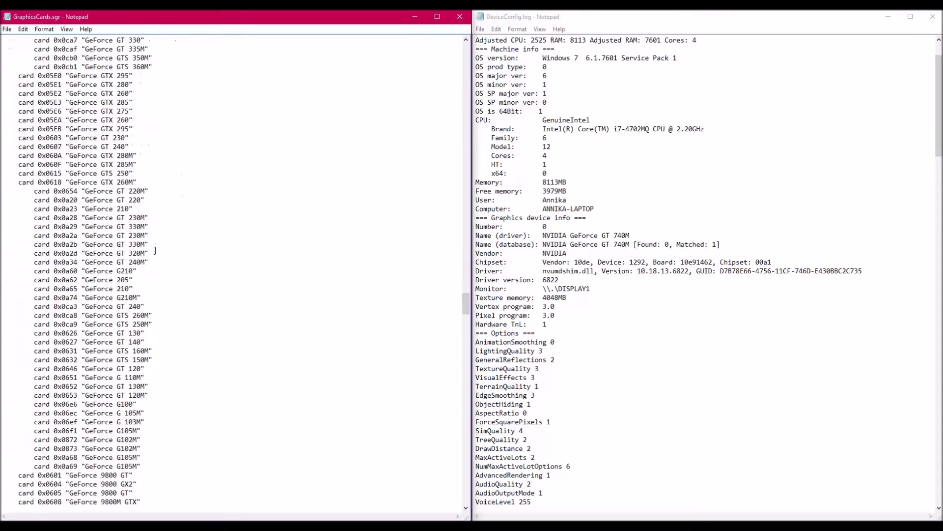
drag(465, 318, 457, 473)
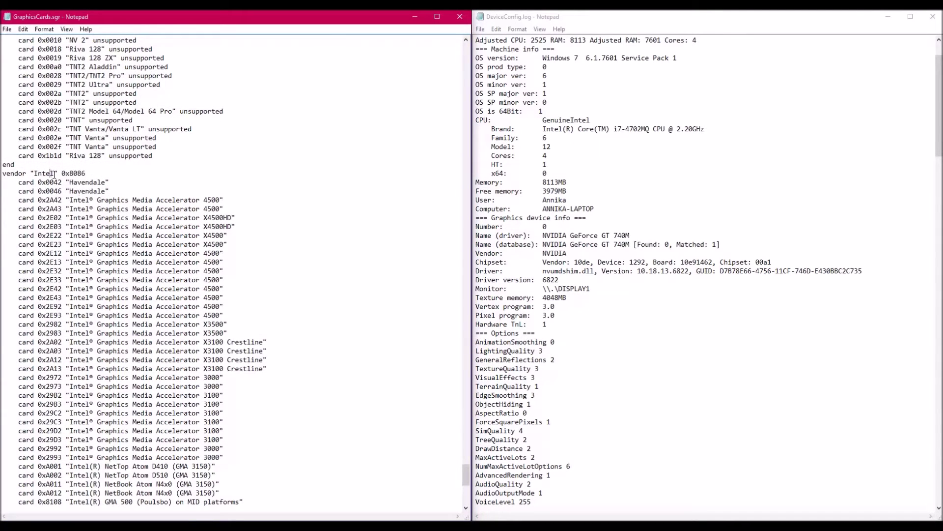
scroll(316, 322, down, 15)
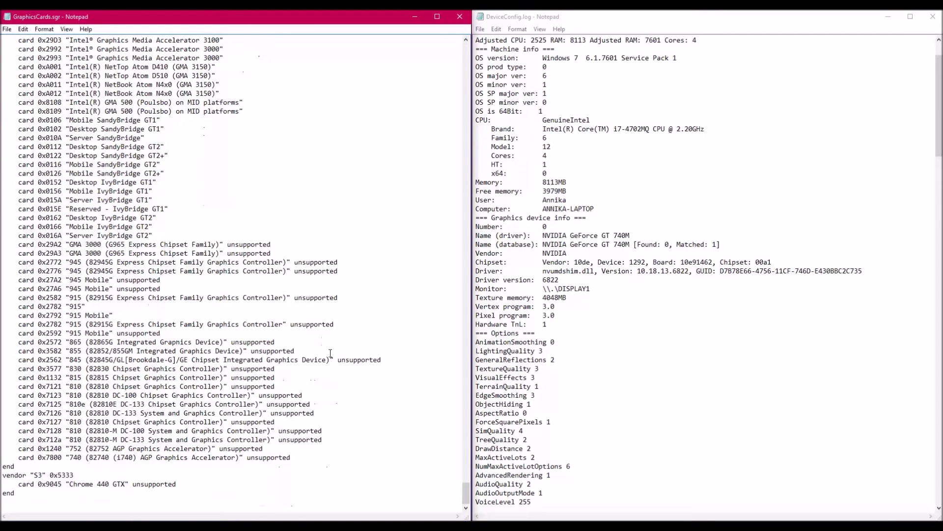
drag(464, 494, 344, 24)
Save the edited GraphicsCards.sgr under its existing name and close the file
click(7, 29)
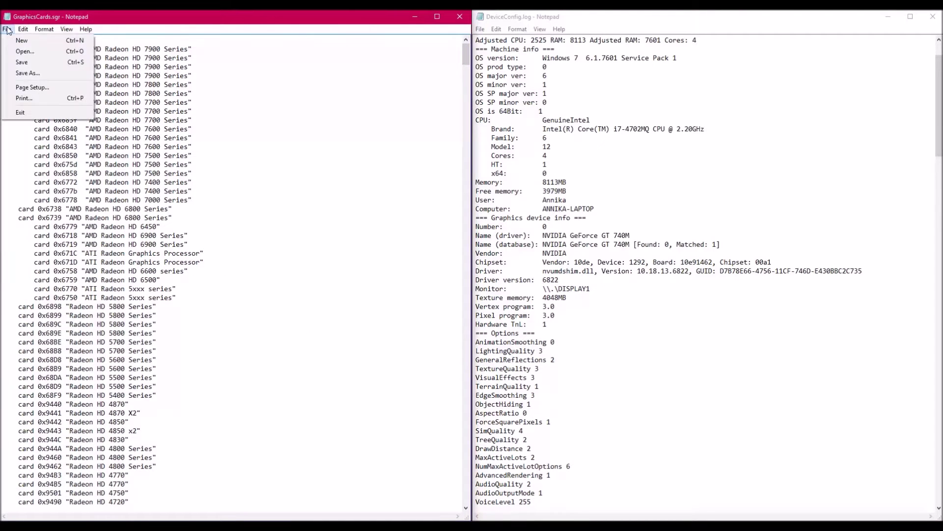
click(19, 59)
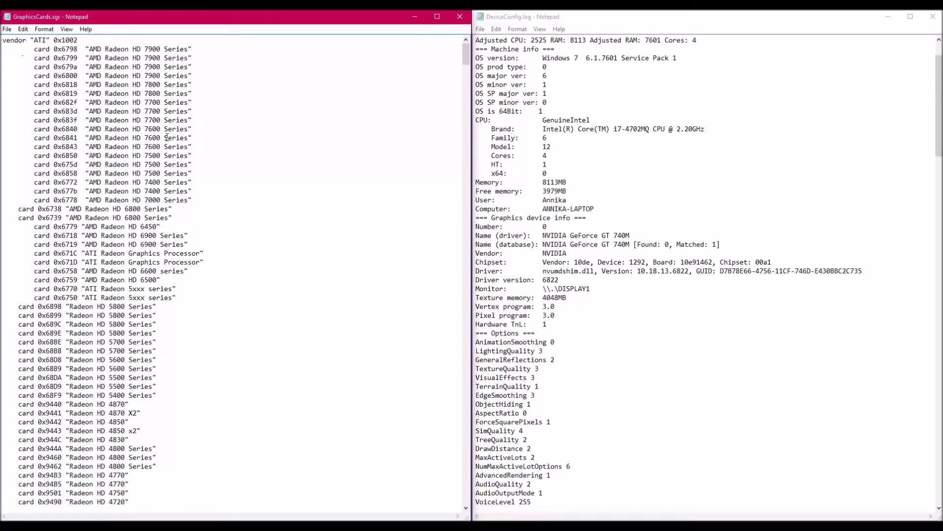
click(462, 17)
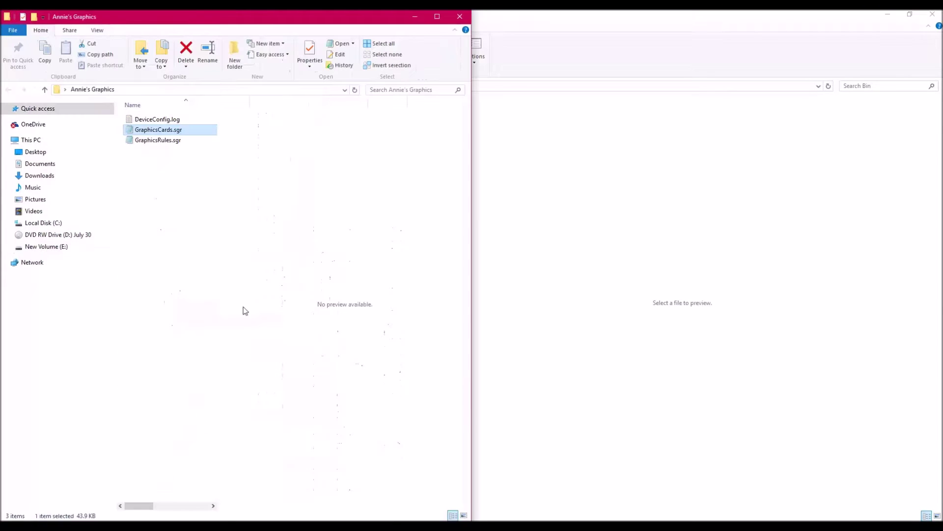
Open GraphicsRules.sgr from the separate graphics folder and place it side by side with DeviceConfig.log
click(173, 142)
double_click(174, 141)
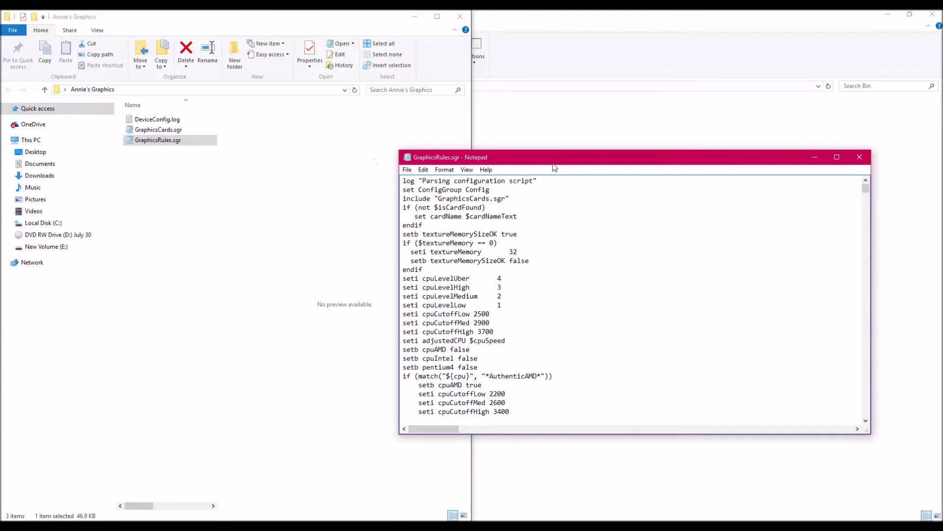
drag(565, 153, 1, 154)
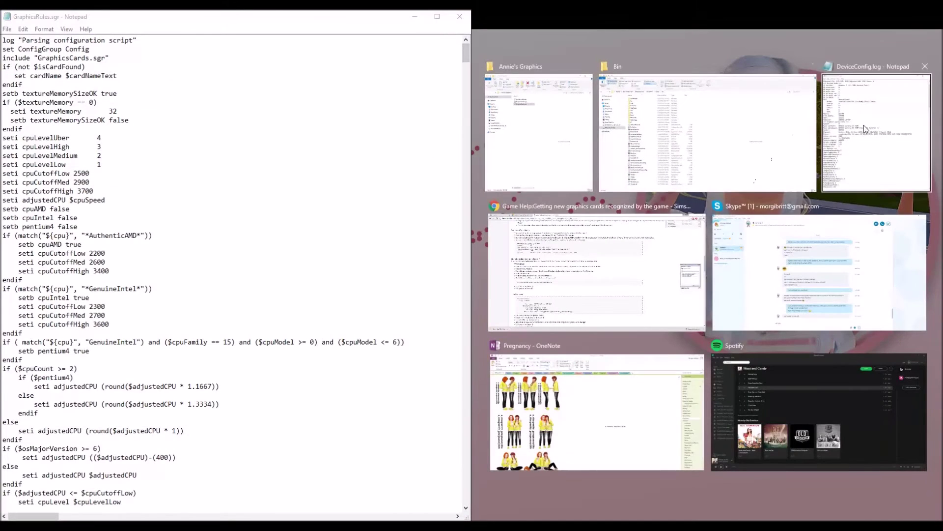
click(864, 125)
click(212, 197)
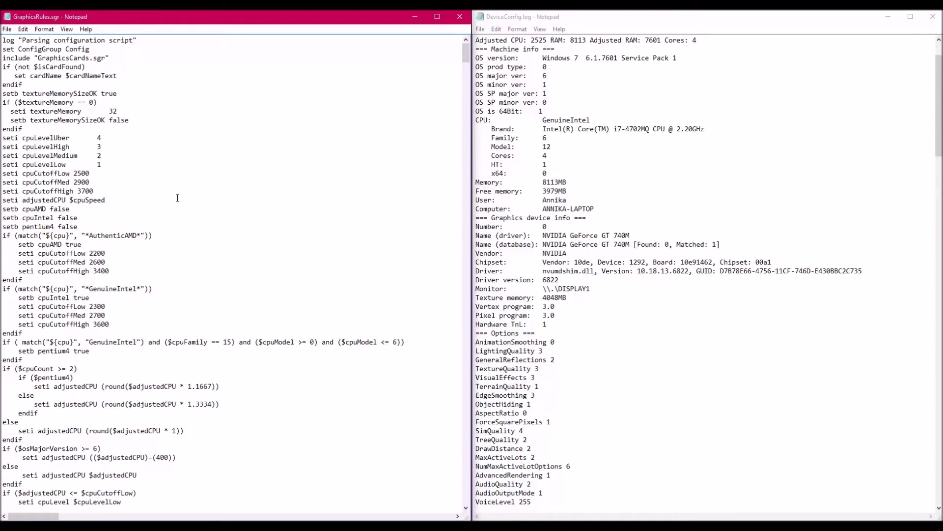
Look over the start of GraphicsRules.sgr and highlight the "if (not $isCardFound)" condition to examine it
scroll(177, 196, down, 7)
scroll(177, 197, up, 7)
drag(6, 68, 104, 66)
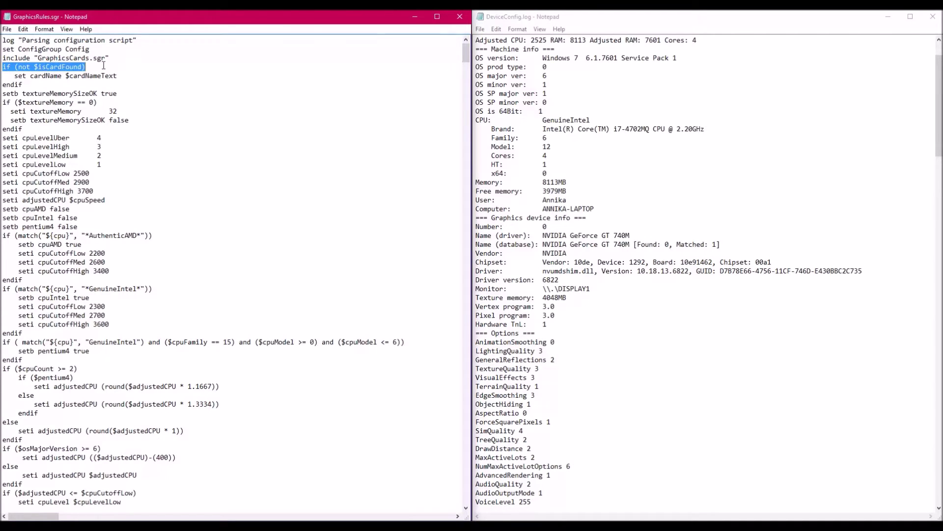
click(80, 80)
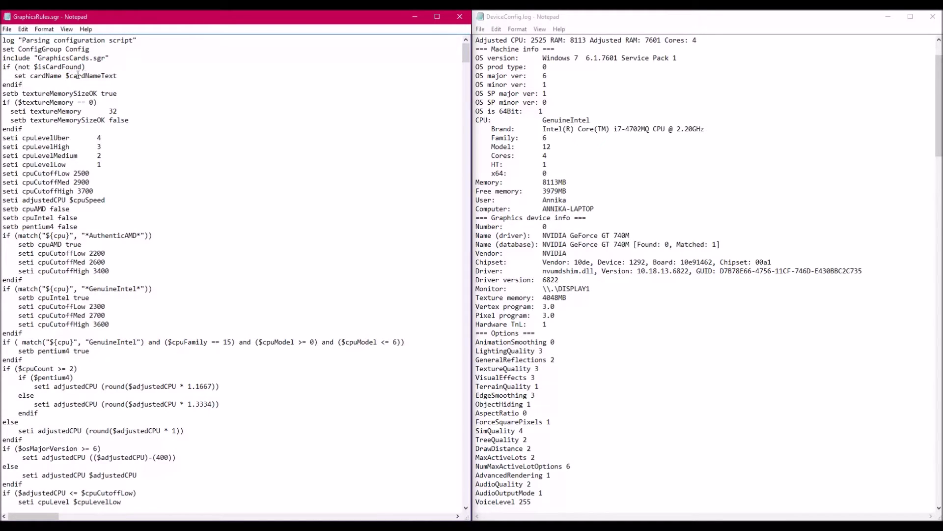
Examine the CPU level and cutoff settings near the start of GraphicsRules.sgr, highlighting the whole block and the cpuLevelUber line
click(73, 85)
scroll(134, 139, down, 1)
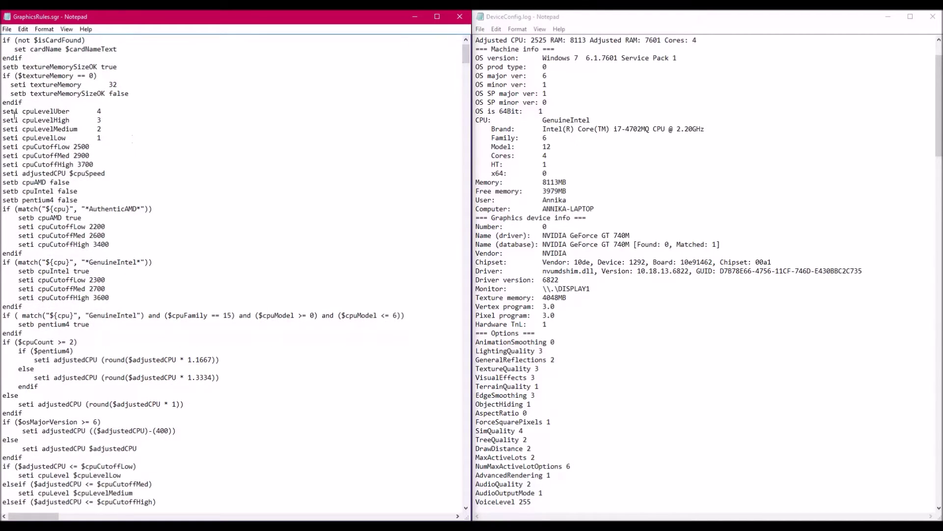
drag(3, 111, 110, 203)
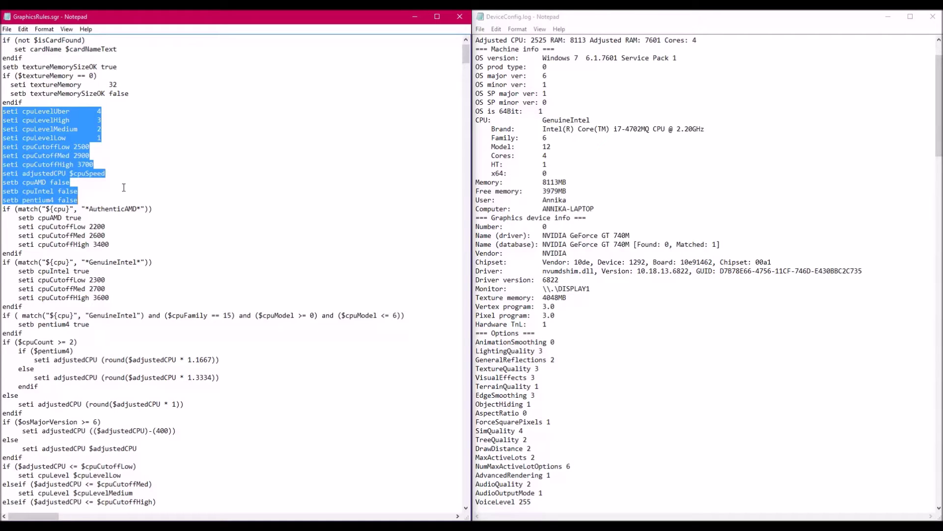
click(109, 120)
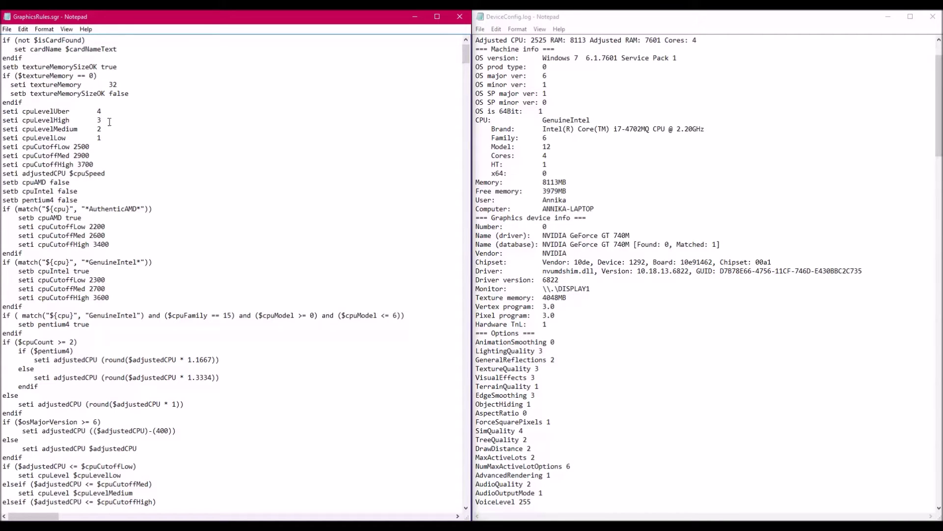
key(alt+Tab)
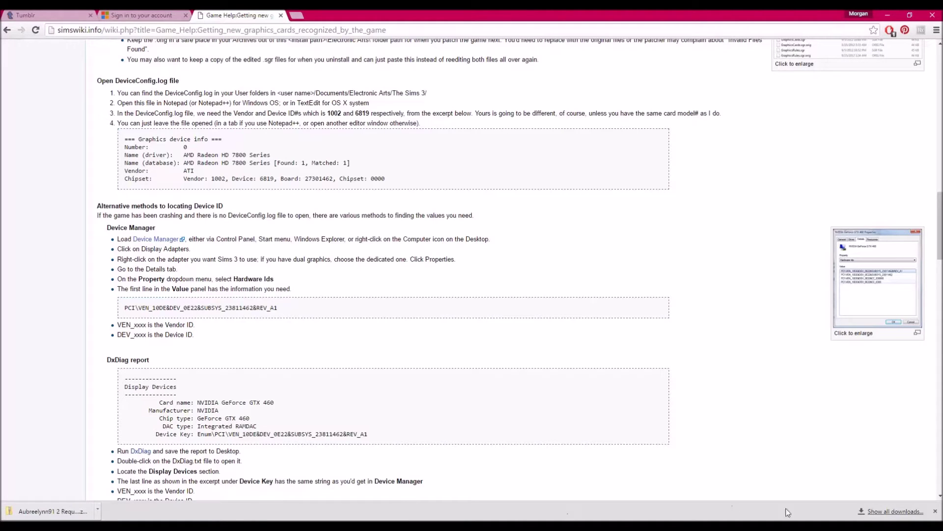
key(alt+Tab)
key(alt+Tab)
scroll(147, 103, up, 1)
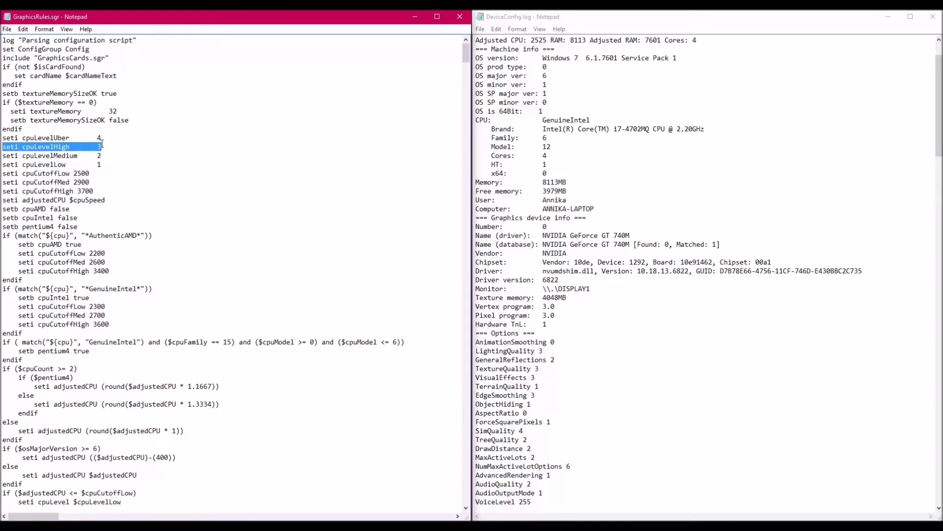
drag(102, 138, 3, 140)
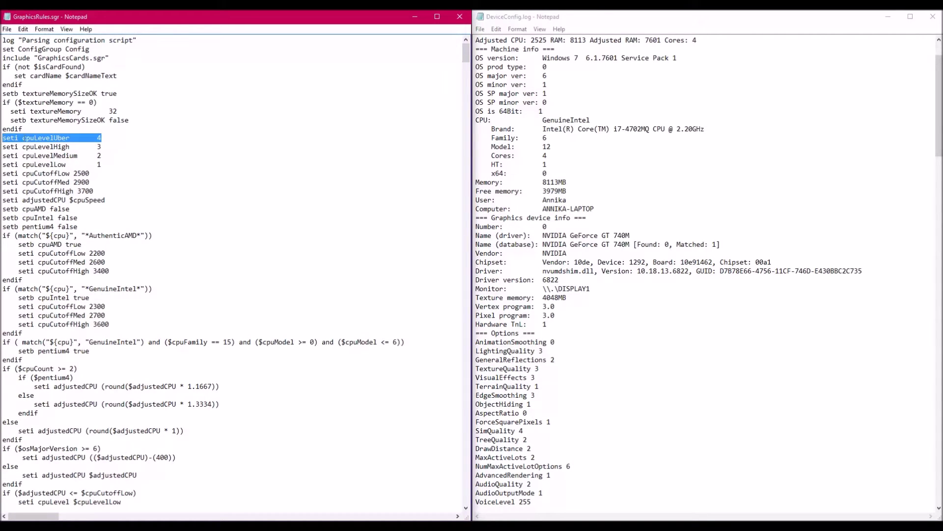
click(102, 144)
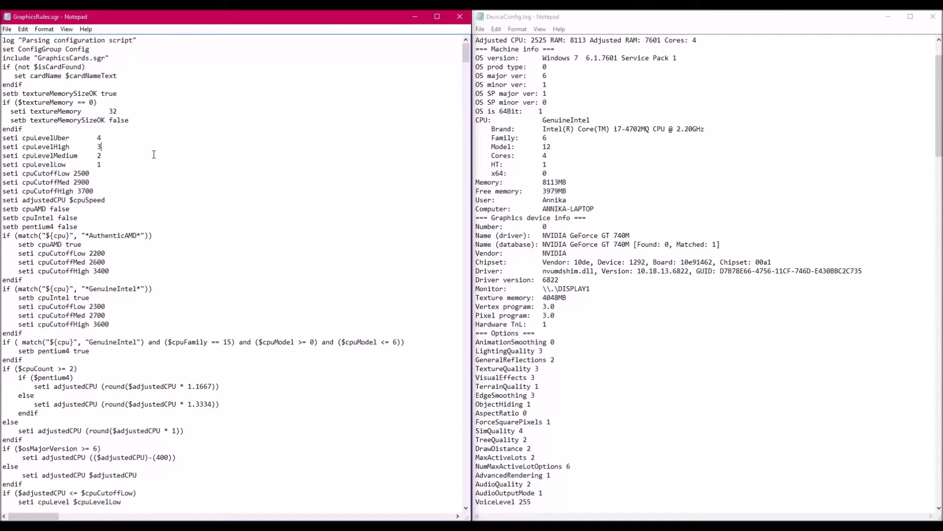
Find the card level definitions below the thread levels in GraphicsRules.sgr and highlight them from cardLevelUber to isCardMatched
scroll(142, 177, down, 1)
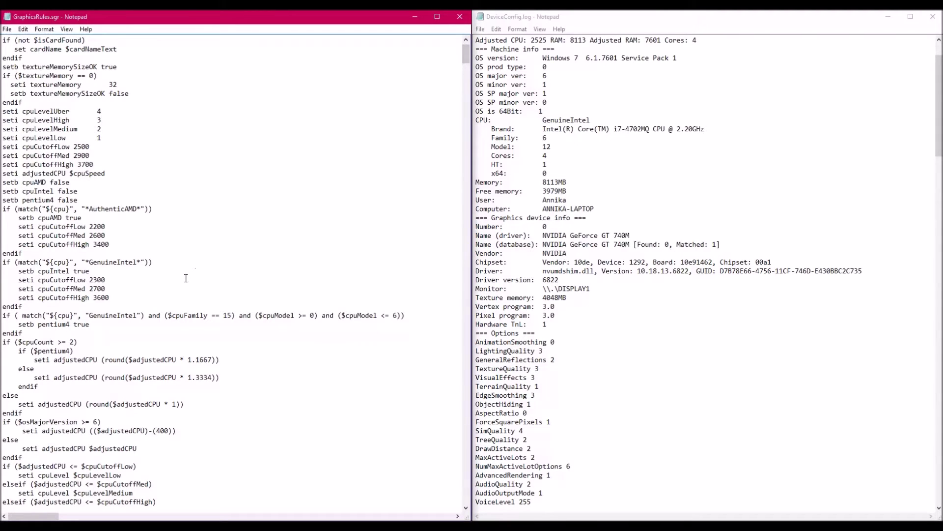
scroll(185, 278, down, 4)
scroll(186, 284, down, 12)
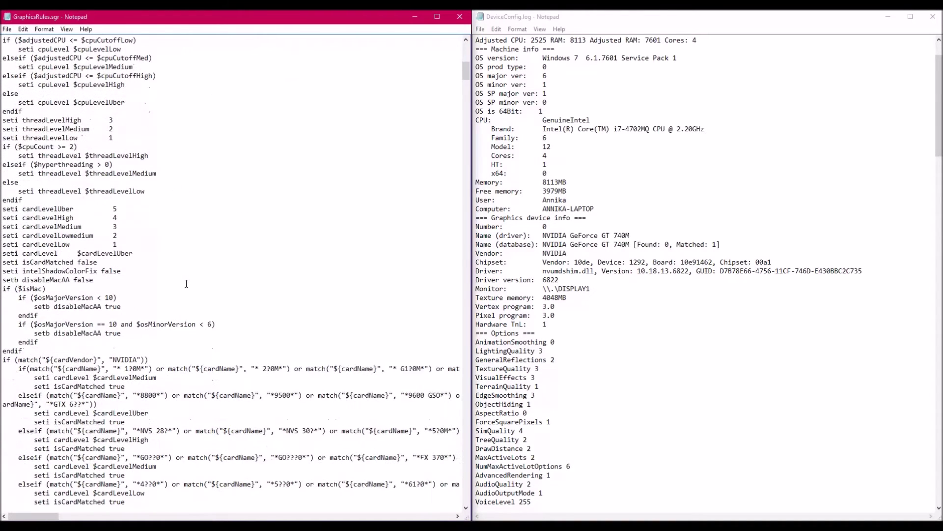
drag(6, 202, 122, 260)
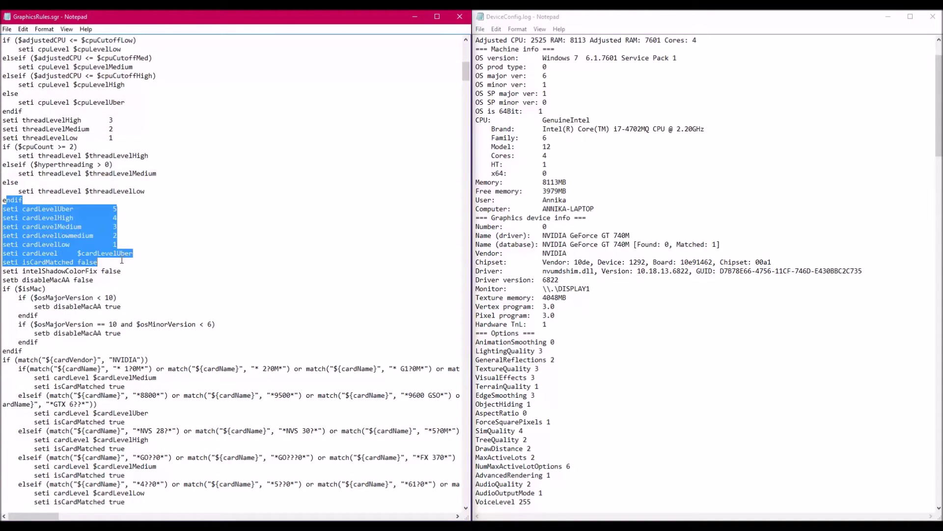
scroll(202, 272, down, 1)
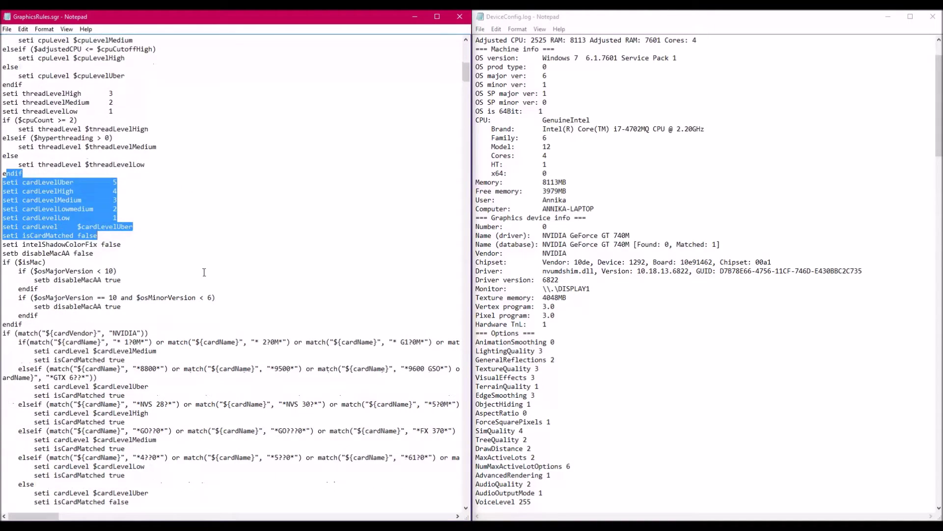
click(176, 219)
scroll(176, 223, up, 4)
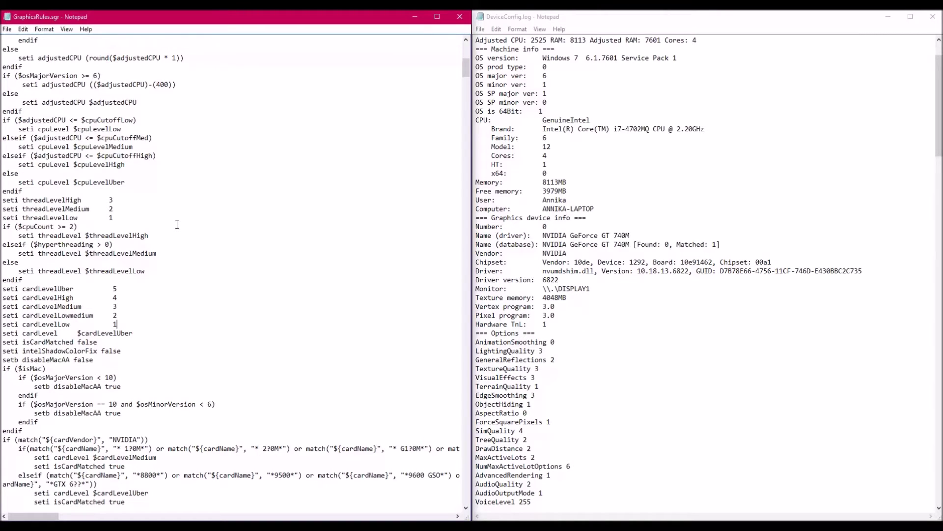
Review the lines from cardLevelHigh to cardLevelLow and compare them with the levels used in the NVIDIA section
key(alt+Tab)
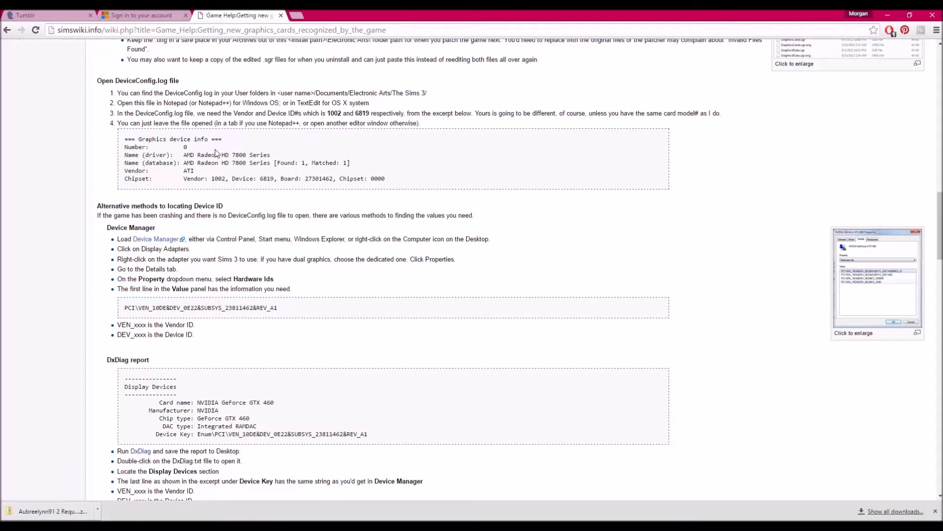
key(alt+Tab)
key(alt+Tab)
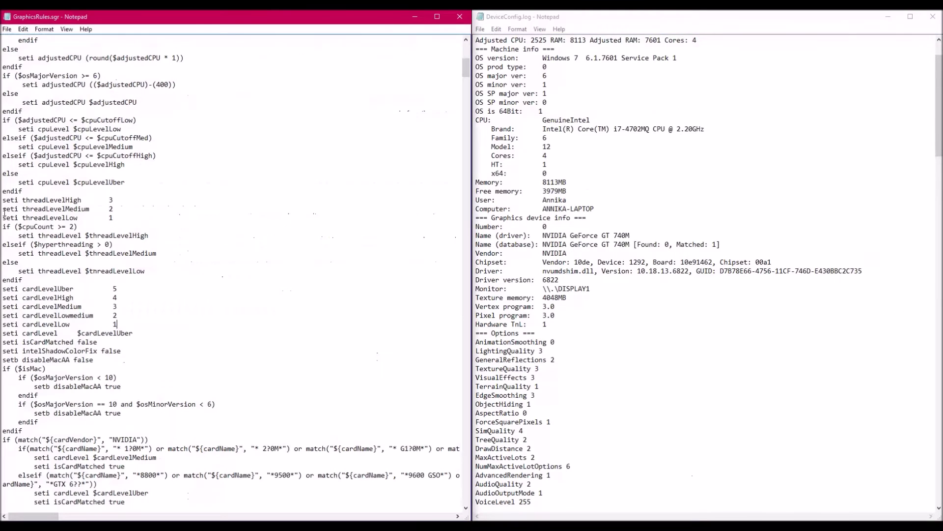
drag(118, 325, 45, 298)
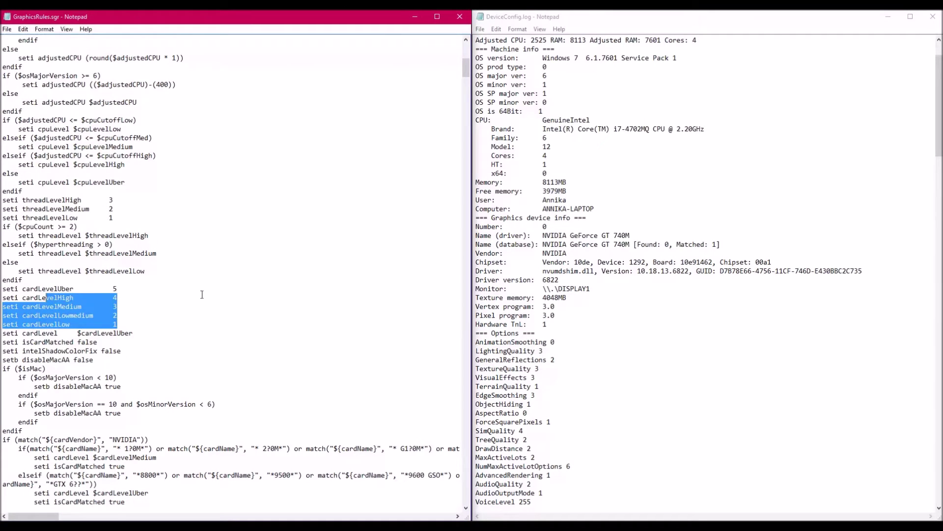
scroll(260, 292, down, 10)
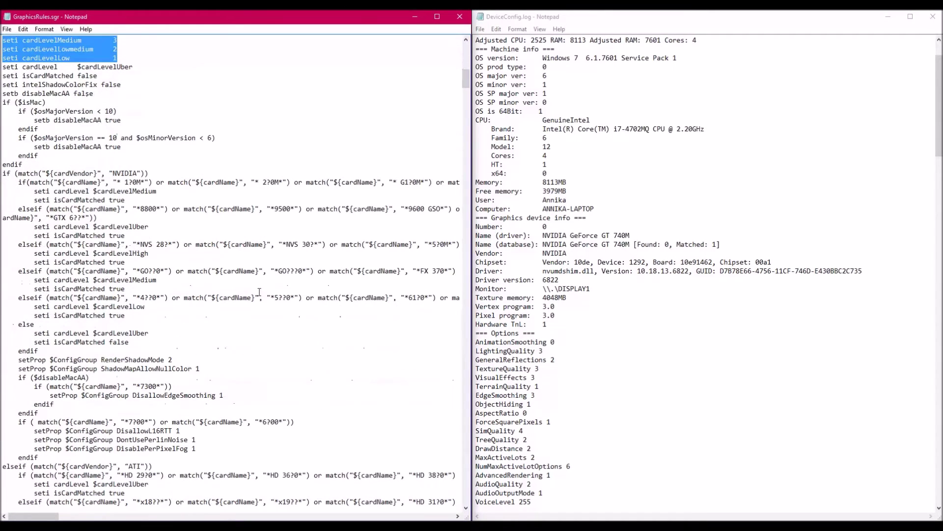
scroll(155, 191, up, 5)
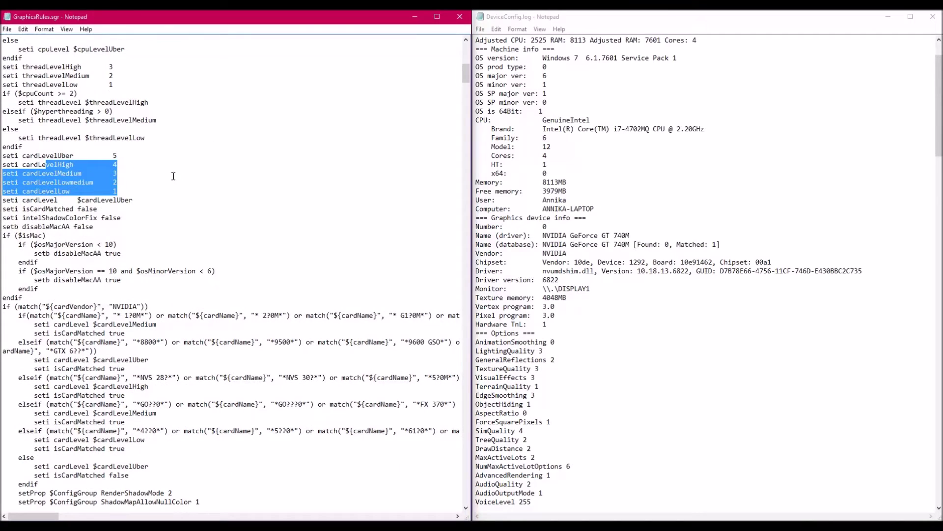
click(132, 174)
click(126, 189)
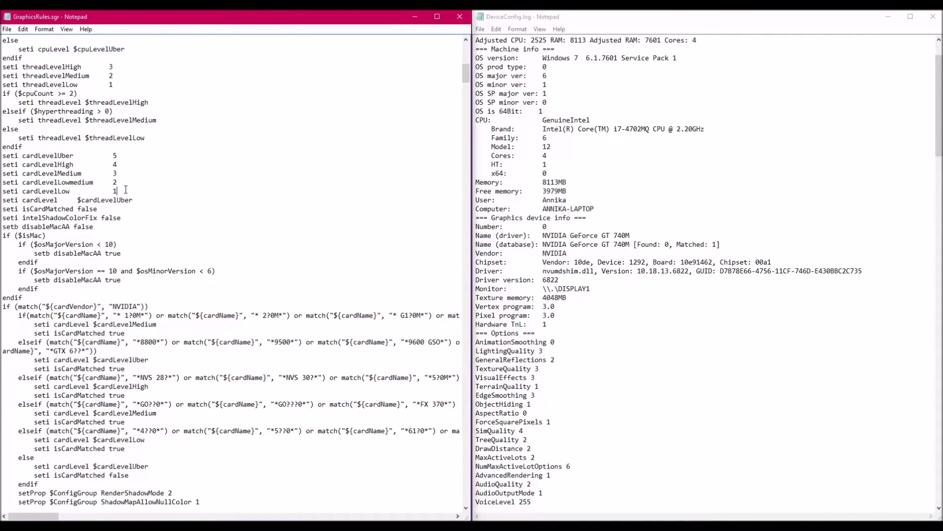
scroll(126, 189, up, 1)
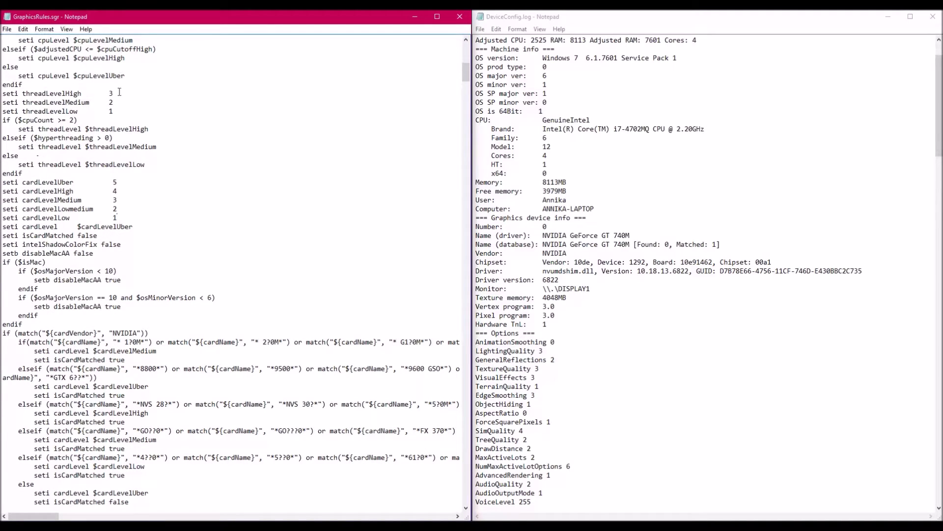
Highlight the thread and card level block, and locate the condition that matches the NVIDIA card vendor
drag(39, 57, 94, 253)
scroll(202, 259, down, 3)
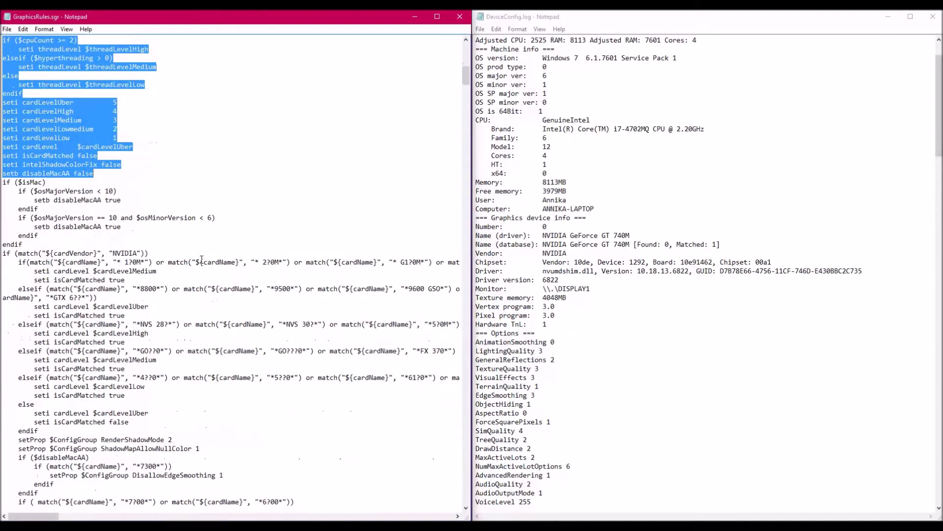
scroll(197, 235, down, 3)
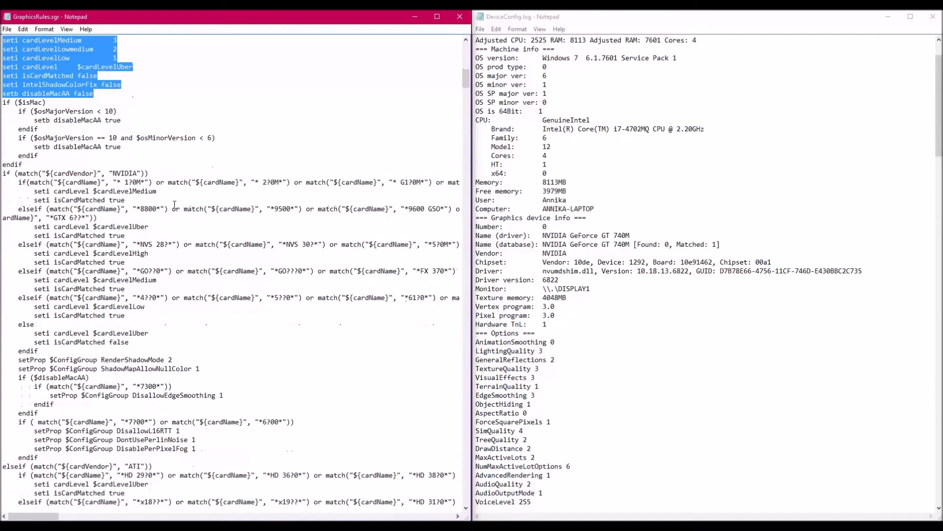
drag(3, 173, 39, 173)
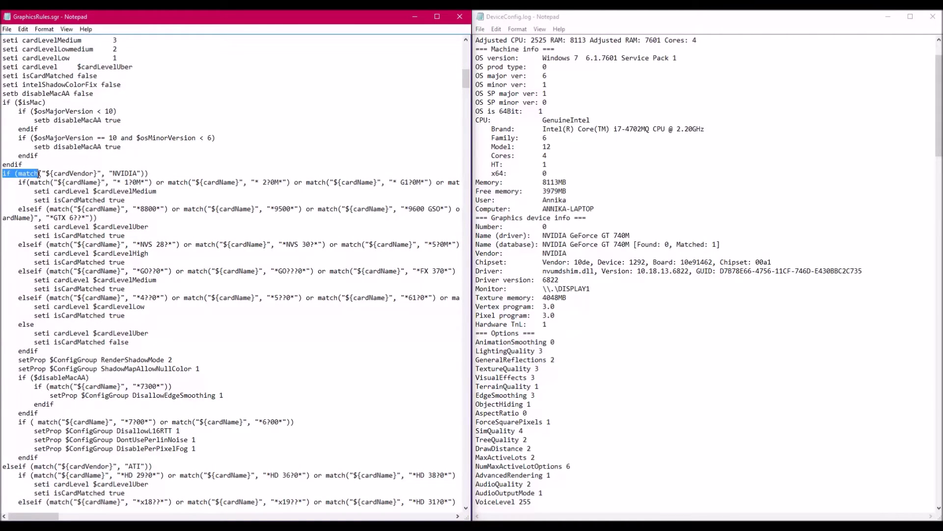
click(14, 173)
Look through the ATI, Intel and S3 vendor sections and the quality options of GraphicsRules.sgr, and return to the NVIDIA section
scroll(132, 169, down, 9)
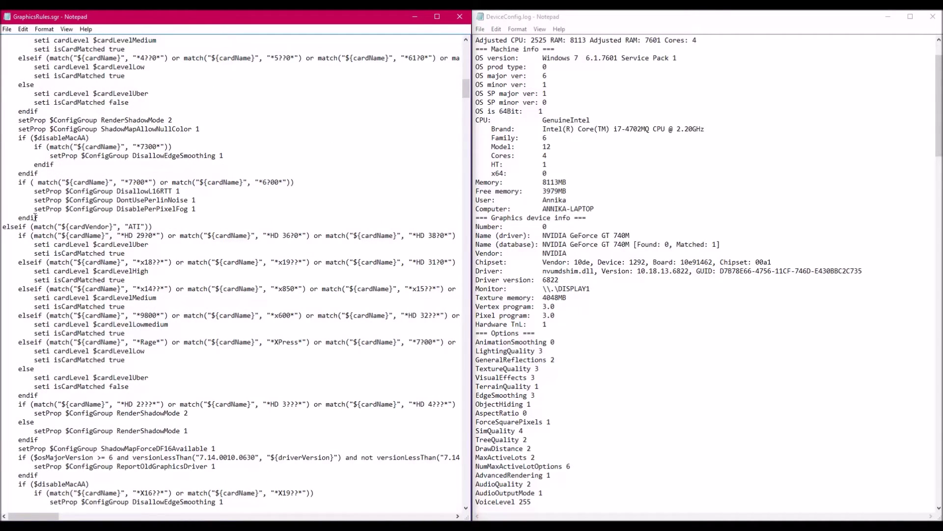
scroll(112, 222, down, 11)
scroll(137, 243, down, 12)
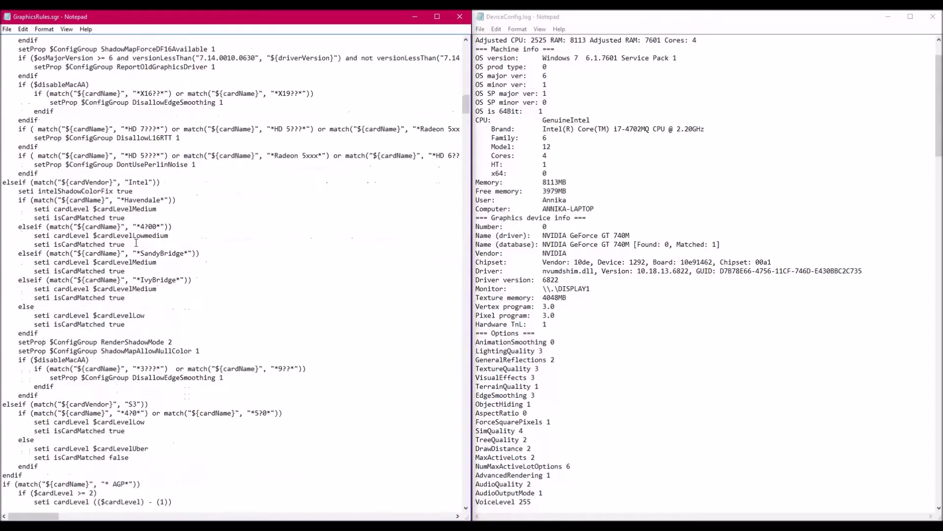
scroll(147, 251, down, 13)
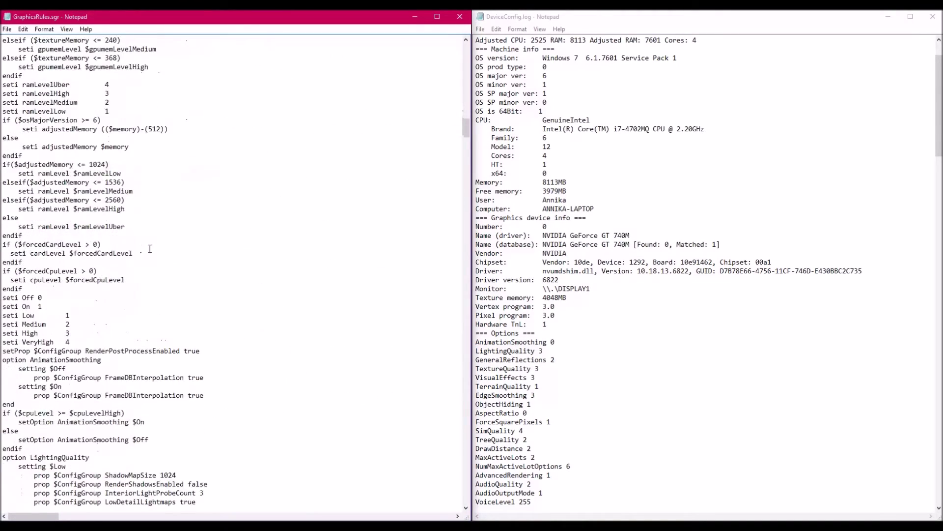
scroll(214, 260, down, 20)
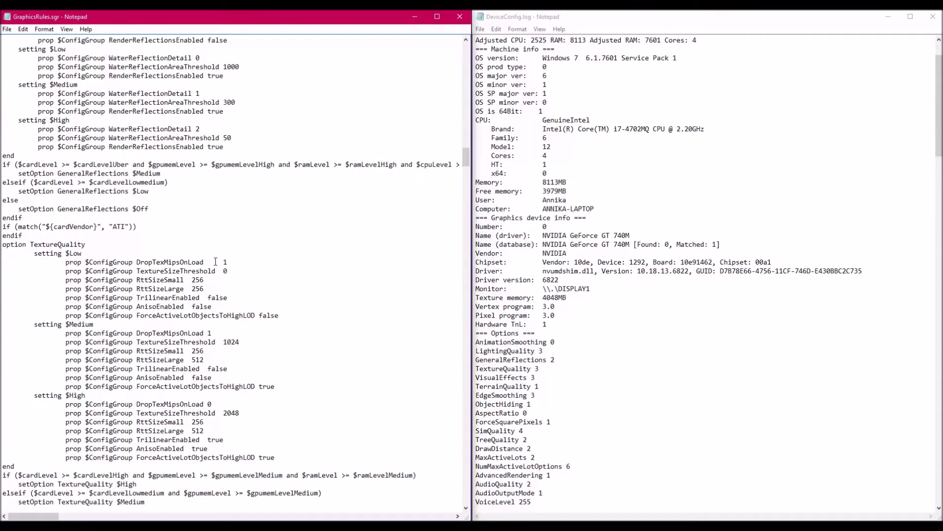
scroll(216, 262, down, 20)
scroll(218, 264, down, 11)
drag(469, 193, 467, 85)
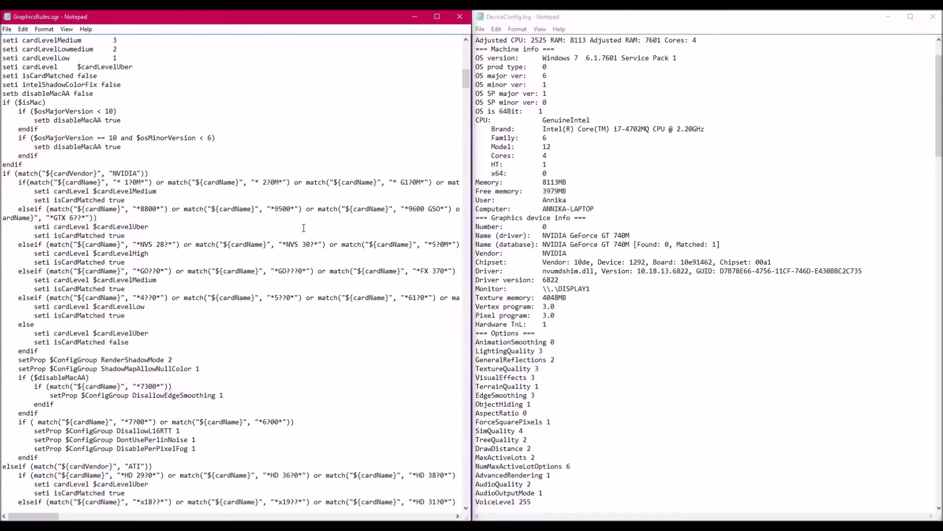
Examine the NVIDIA card name conditions, highlighting the cardLevelMedium, cardLevelUber and cardLevelHigh assignments and checking the long match lines
scroll(303, 227, down, 1)
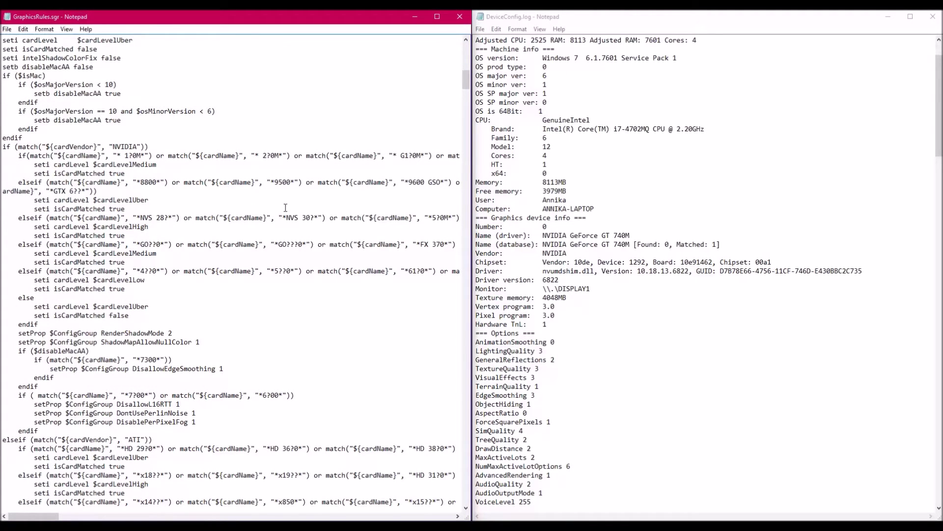
key(Down)
drag(33, 164, 158, 164)
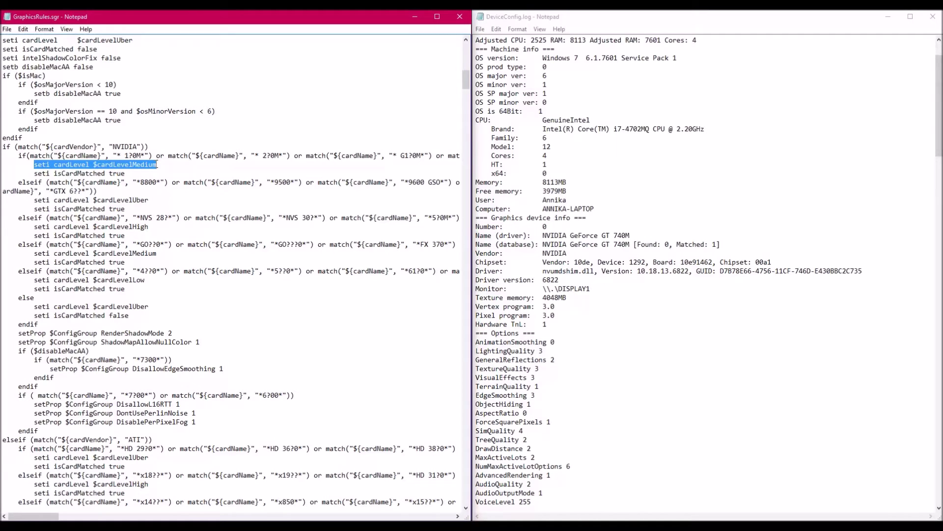
drag(151, 200, 18, 181)
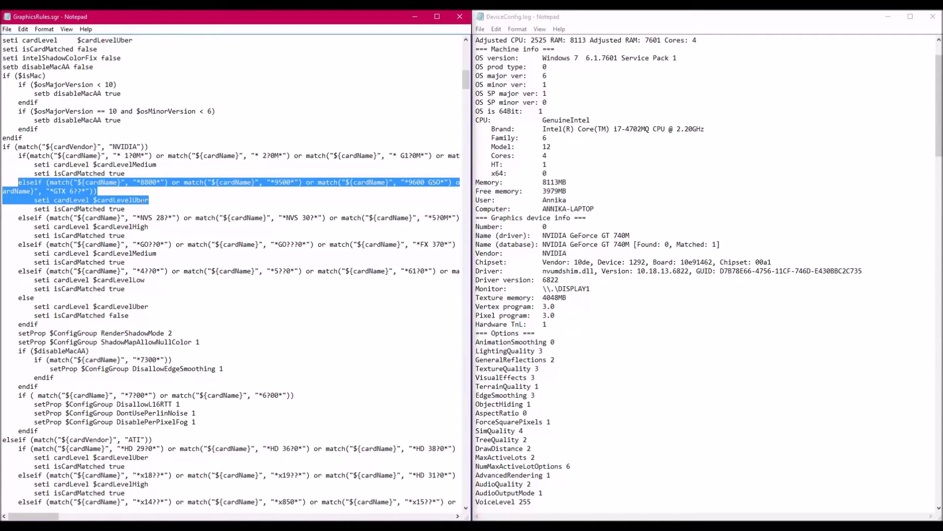
click(142, 200)
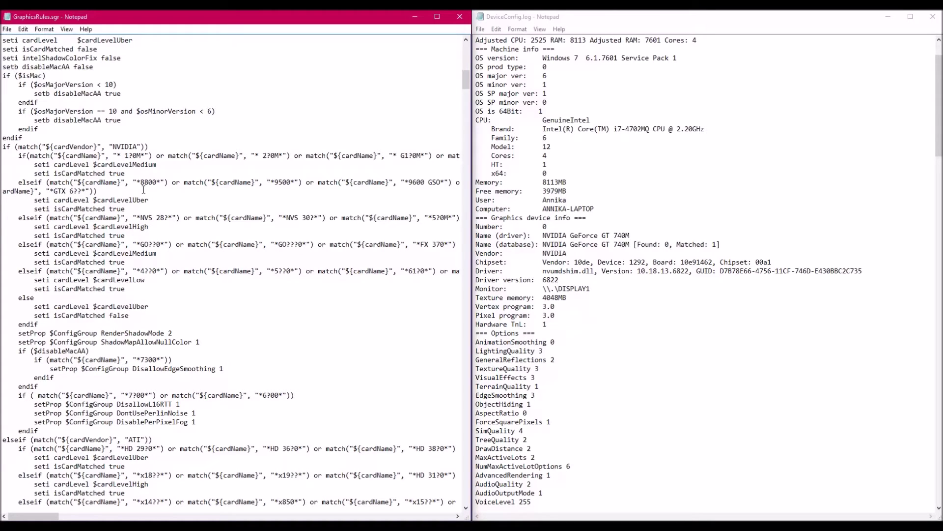
drag(149, 227, 21, 218)
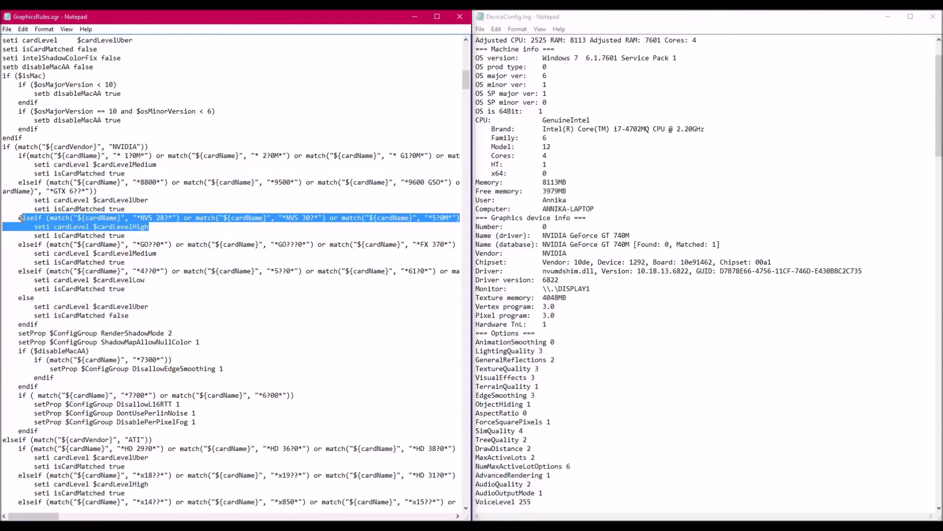
click(134, 200)
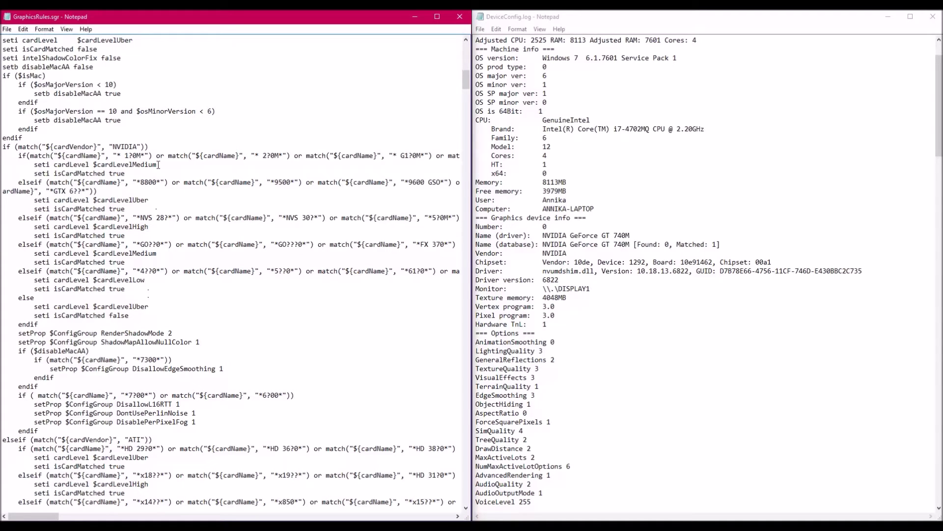
click(428, 245)
drag(39, 518, 43, 518)
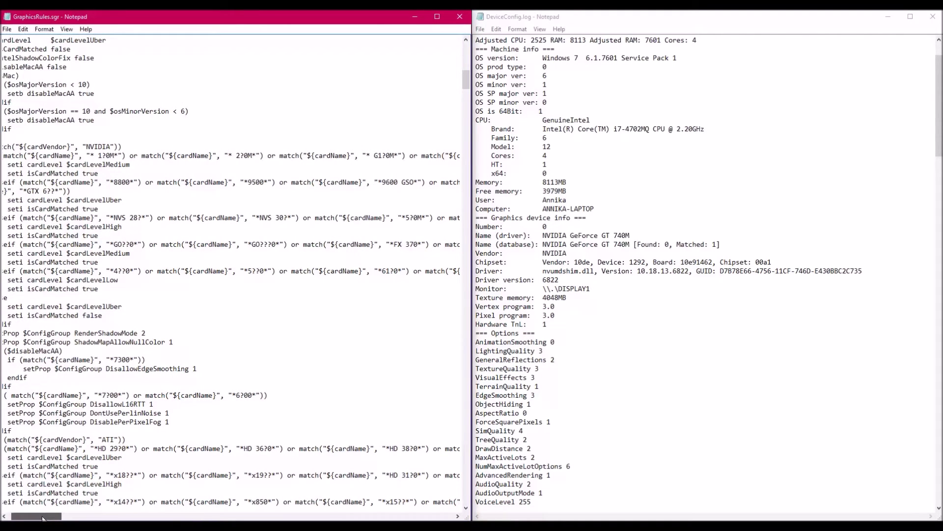
mouse_move(42, 518)
mouse_down()
mouse_move(57, 517)
mouse_move(32, 517)
mouse_up()
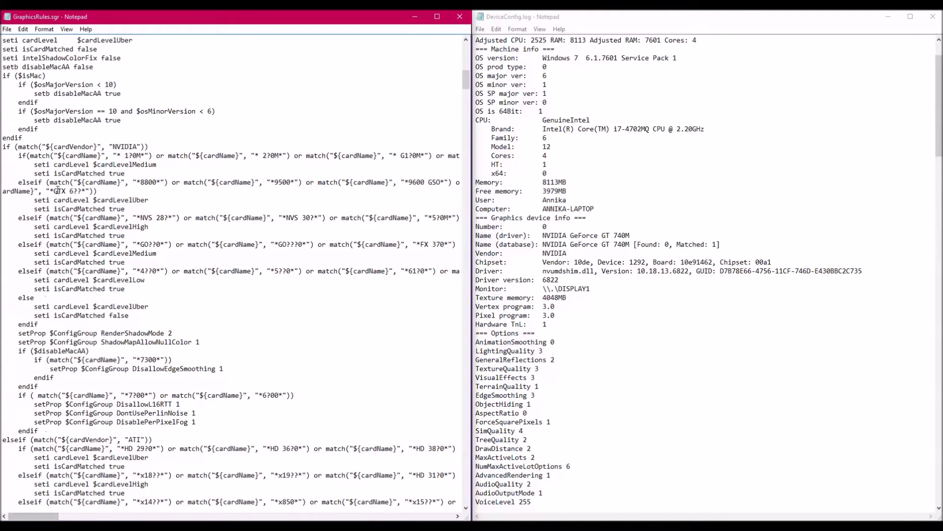
Examine the cardLevelUber and cardLevelHigh conditions in the NVIDIA section and locate the *7?0M* entry in the long match line
drag(22, 182, 104, 191)
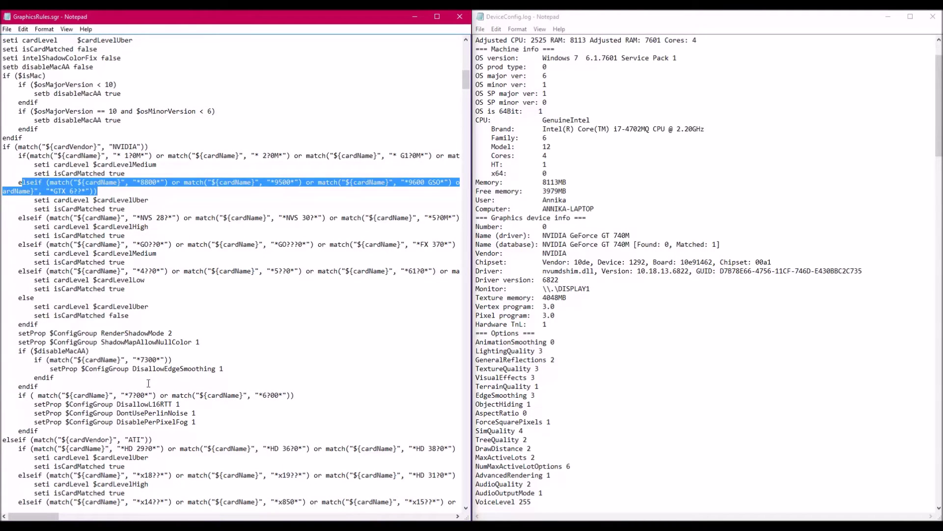
mouse_move(51, 518)
mouse_down()
mouse_move(277, 503)
mouse_move(451, 510)
mouse_move(41, 511)
mouse_up()
drag(39, 507, 51, 508)
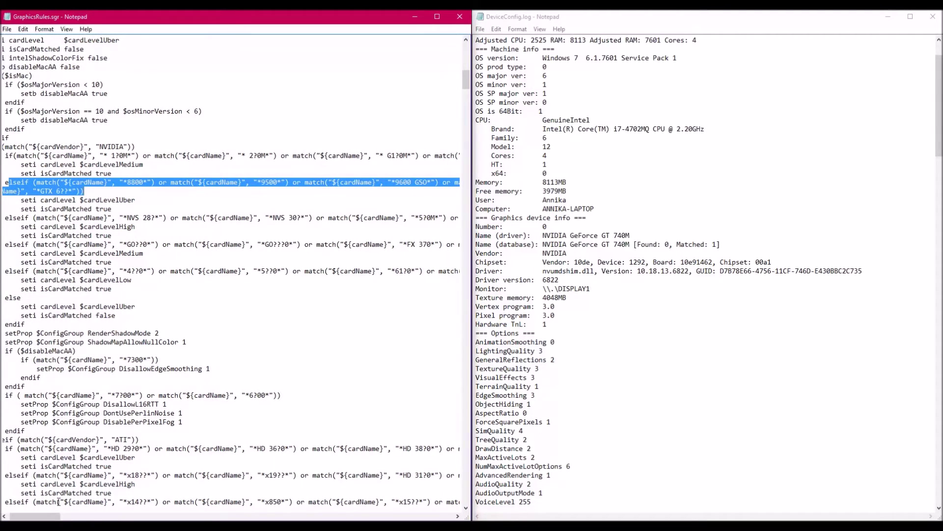
drag(69, 228, 18, 218)
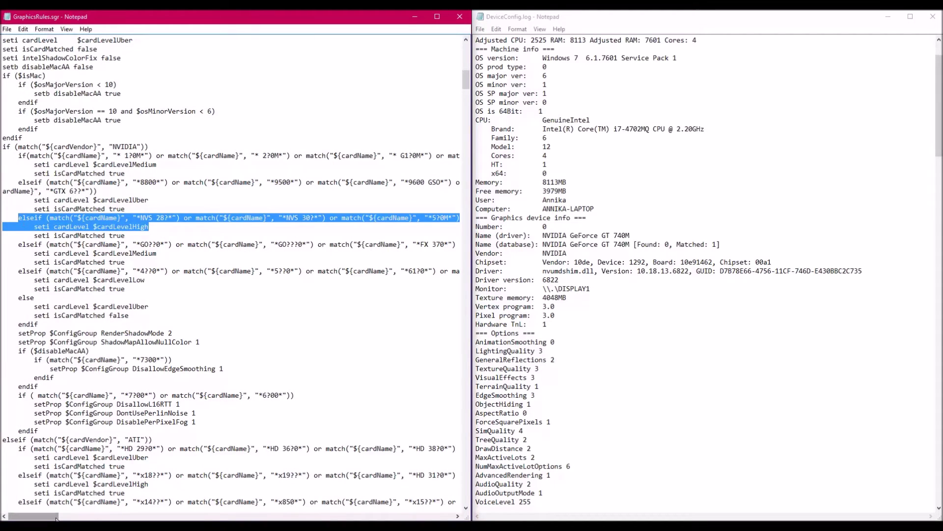
drag(49, 517, 71, 517)
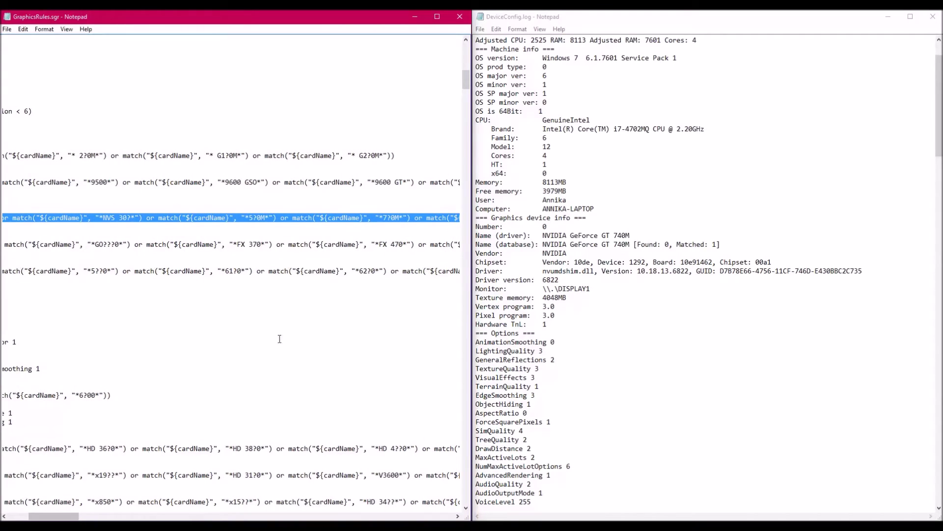
click(405, 218)
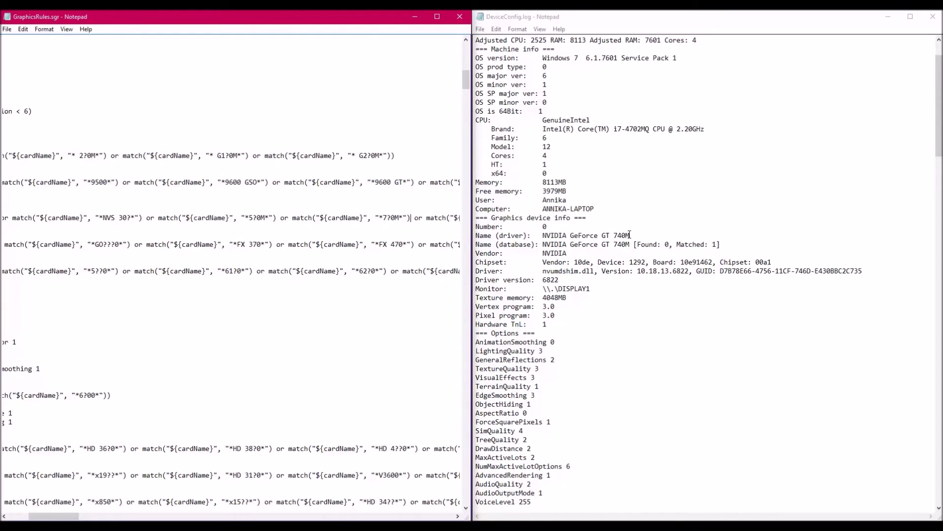
Compare the characters and wildcards of the *7?0M* match string with the NVIDIA GeForce GT 740M driver name in DeviceConfig.log
mouse_move(382, 217)
mouse_down()
mouse_move(401, 217)
mouse_move(385, 217)
mouse_up()
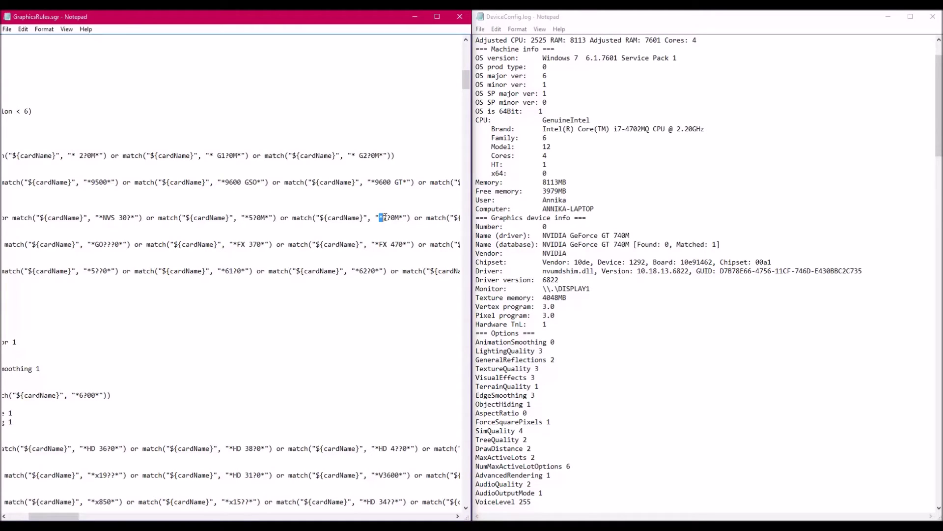
drag(385, 217, 403, 217)
drag(618, 236, 547, 236)
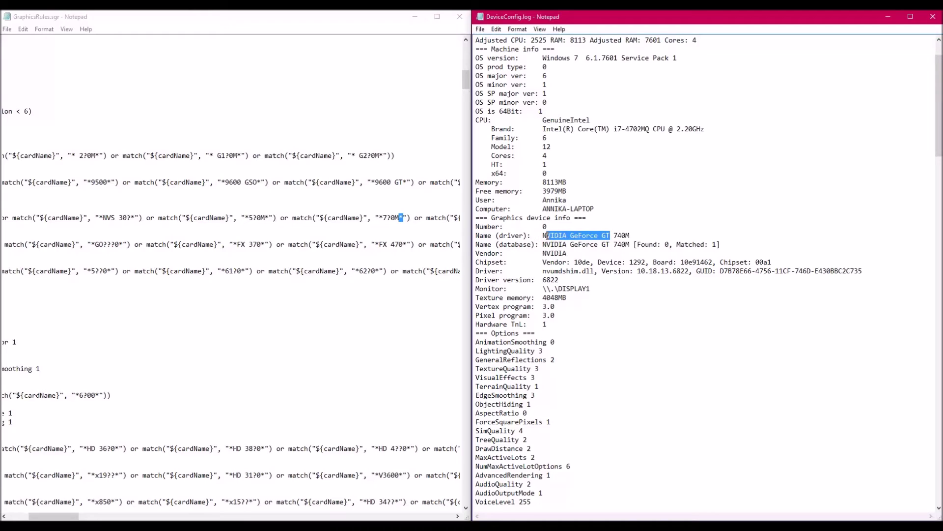
drag(617, 235, 622, 235)
key(alt+Tab)
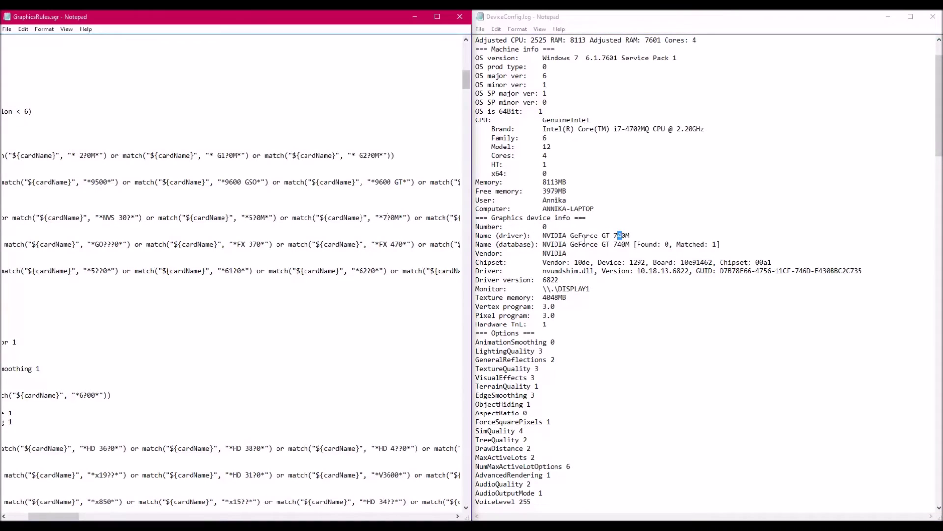
drag(386, 218, 392, 218)
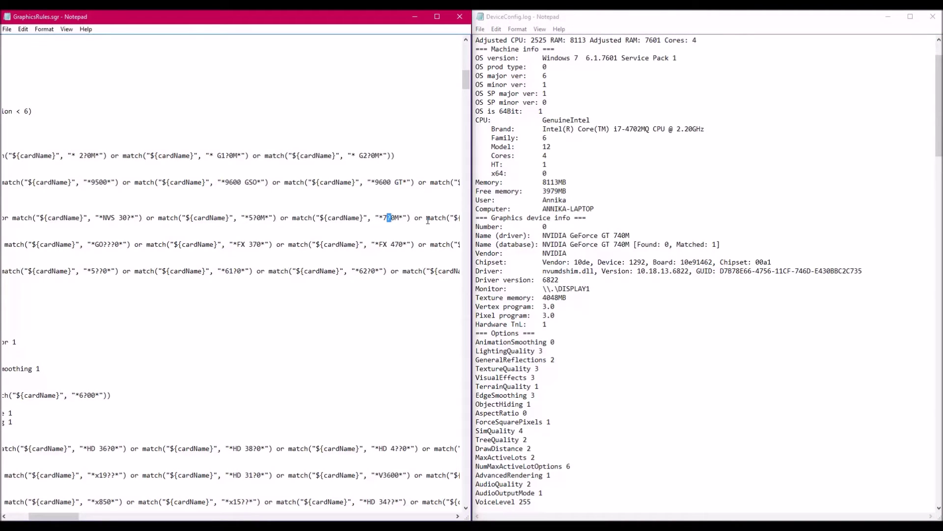
click(392, 218)
drag(387, 218, 391, 221)
click(395, 220)
click(401, 218)
drag(78, 516, 58, 517)
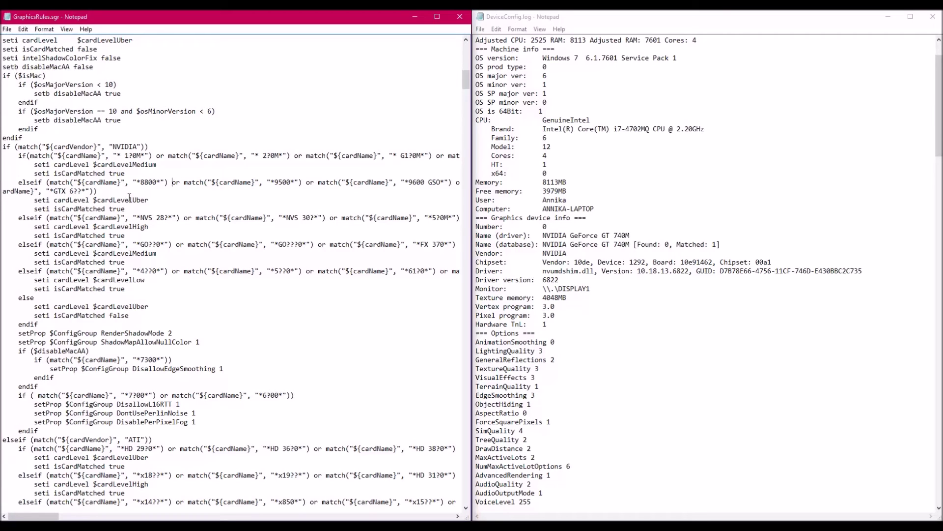
Highlight the cardLevelUber condition line and the cardLevelHigh block in GraphicsRules.sgr to compare them
drag(98, 191, 2, 182)
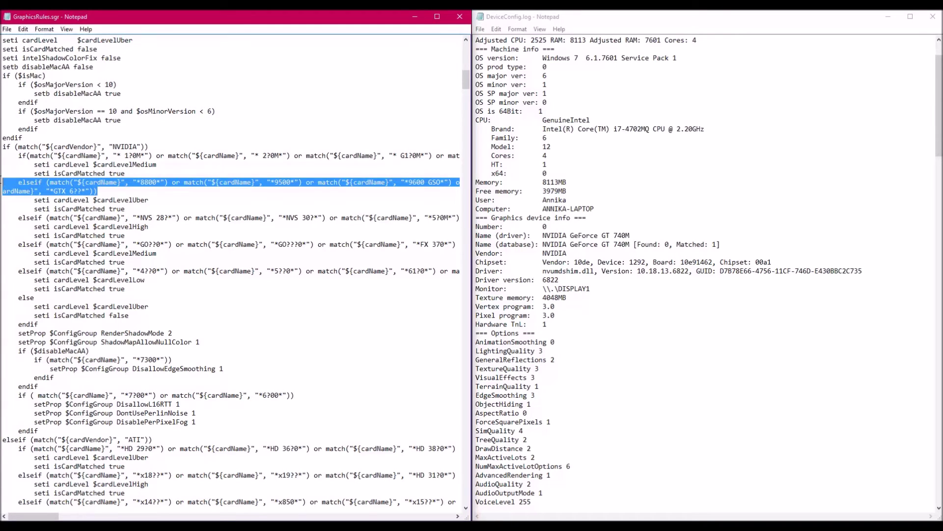
click(152, 199)
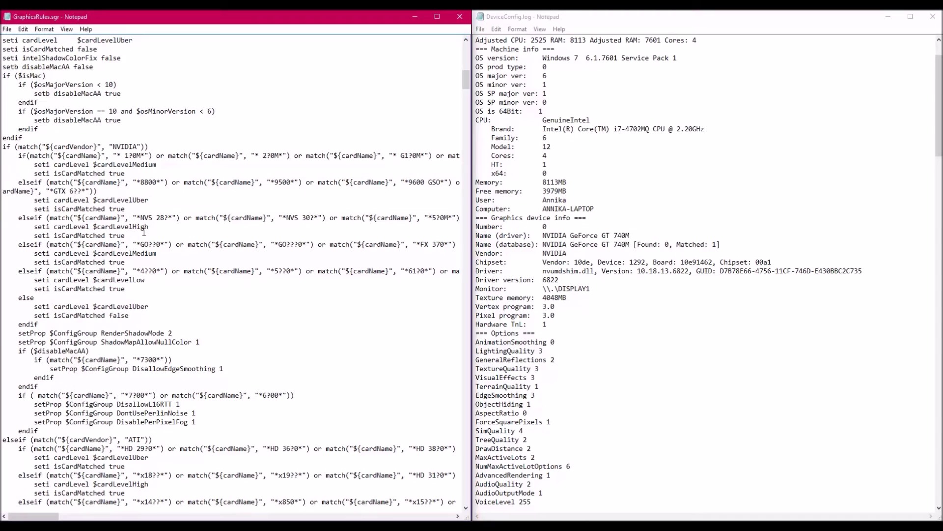
drag(149, 227, 26, 218)
click(233, 191)
Duplicate the *9500* card name match within the cardLevelUber condition and change the copy's match string to *740M*
drag(172, 183, 303, 182)
key(ctrl+c)
click(306, 182)
key(ctrl+v)
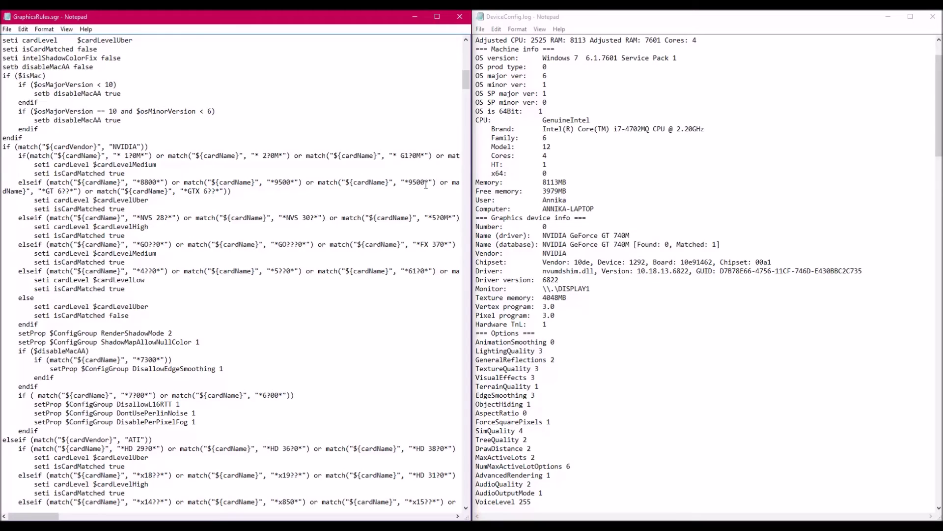
drag(426, 182, 411, 183)
click(424, 183)
drag(409, 182, 426, 180)
text(740m)
key(BackSpace)
text(M)
drag(407, 183, 404, 183)
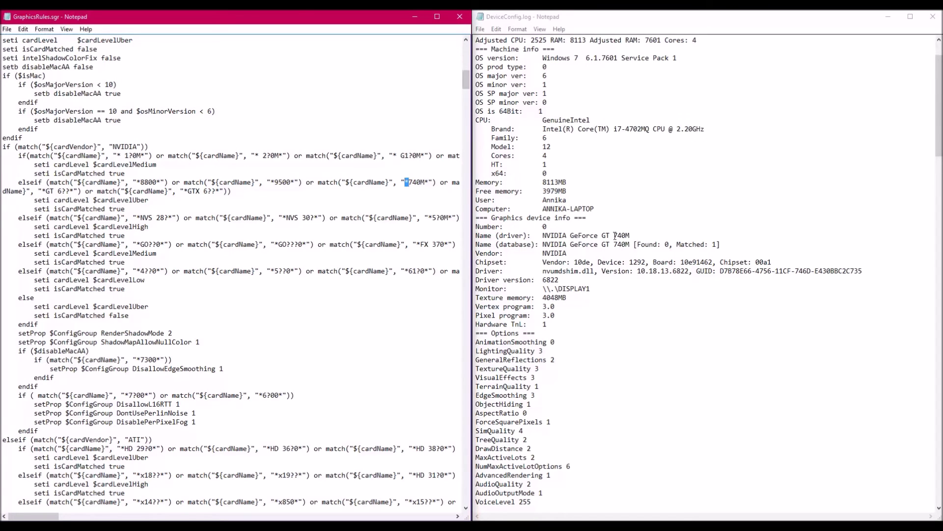
Compare the new match with the logged card name, generalize it to *7?0M*, and close GraphicsRules.sgr without saving
drag(609, 236, 610, 236)
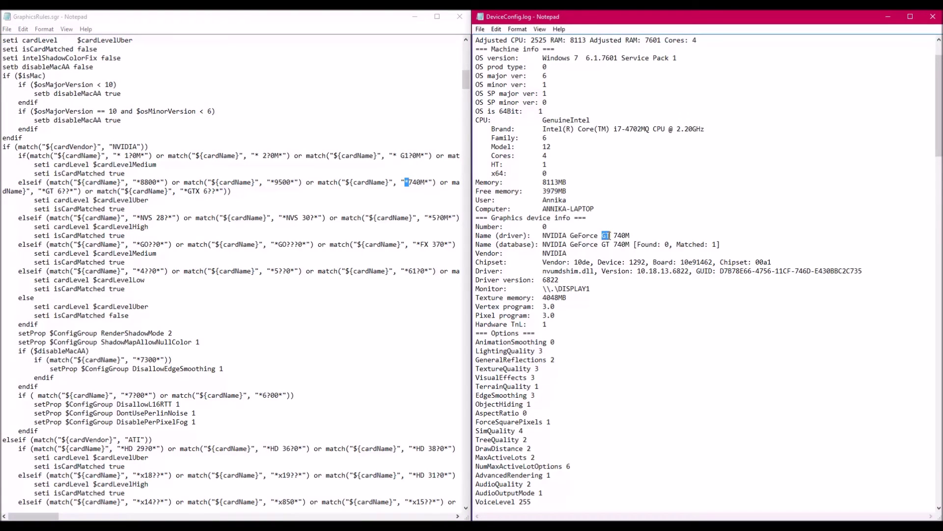
click(411, 183)
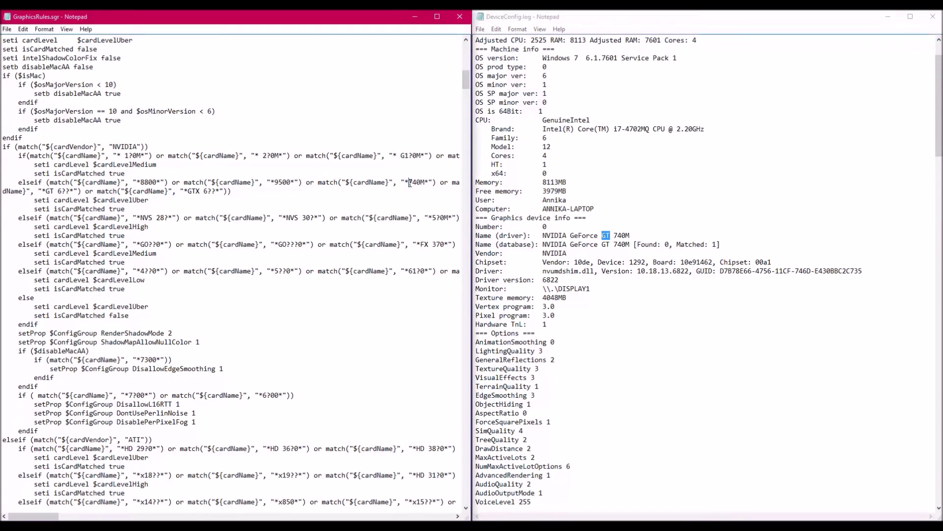
key(shift+Left)
drag(267, 156, 271, 156)
drag(412, 182, 417, 182)
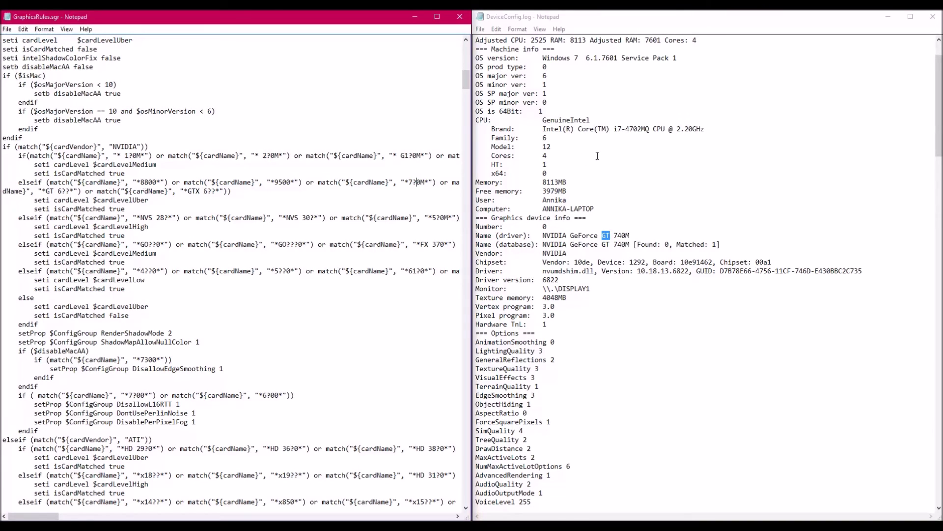
text(?)
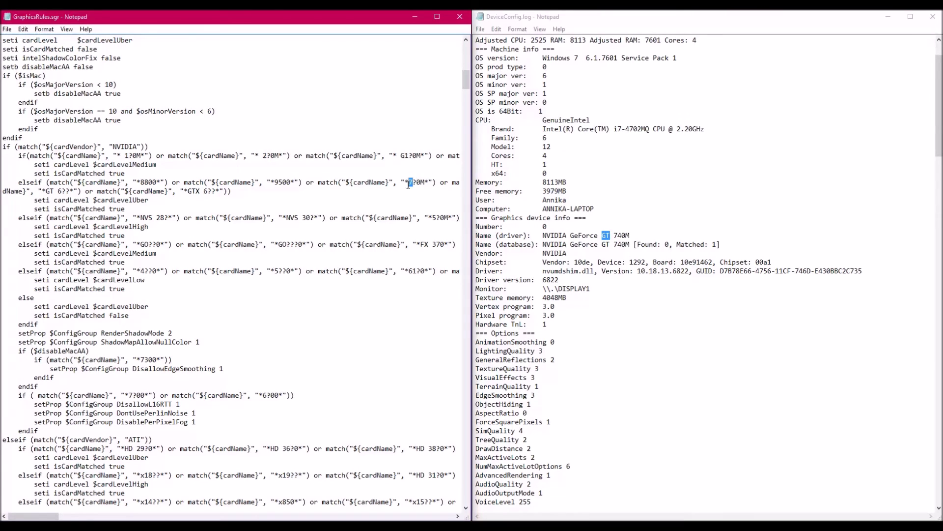
drag(408, 182, 413, 183)
click(419, 182)
click(465, 18)
click(488, 280)
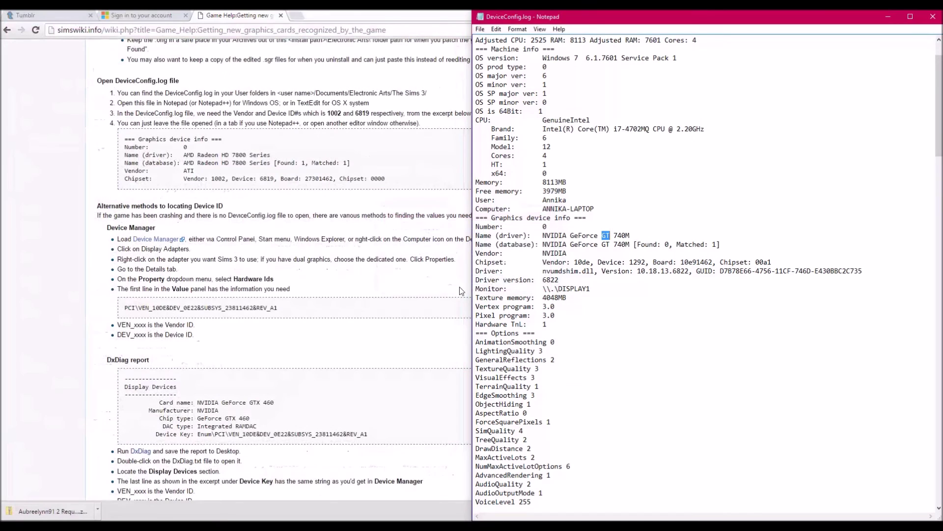
Switch to File Explorer and open The Sims 3 folder under Documents > Electronic Arts
click(341, 518)
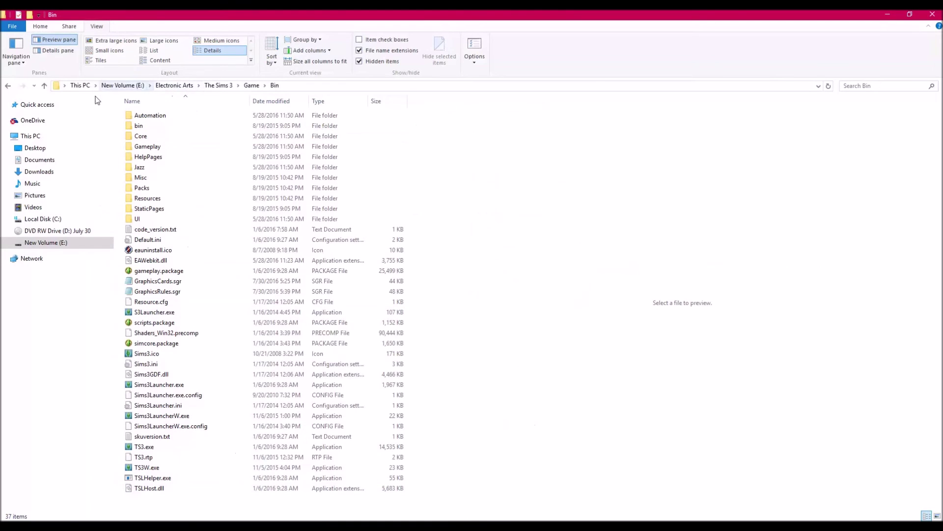
click(39, 160)
double_click(162, 136)
double_click(147, 116)
Point out the CASPartCache, compositorCache, scriptCache, simCompositorCache, socialCache and userPresets package files in turn
click(150, 334)
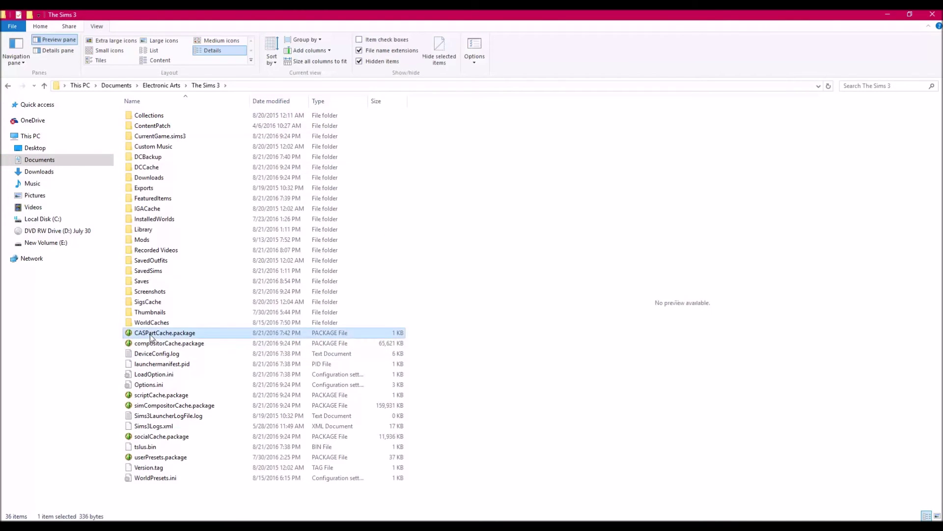
click(152, 344)
click(155, 396)
click(157, 405)
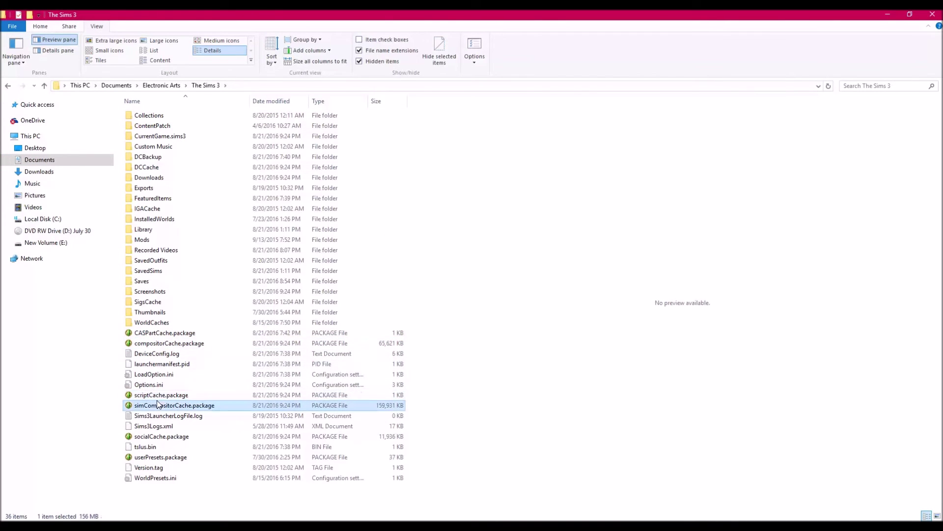
click(167, 437)
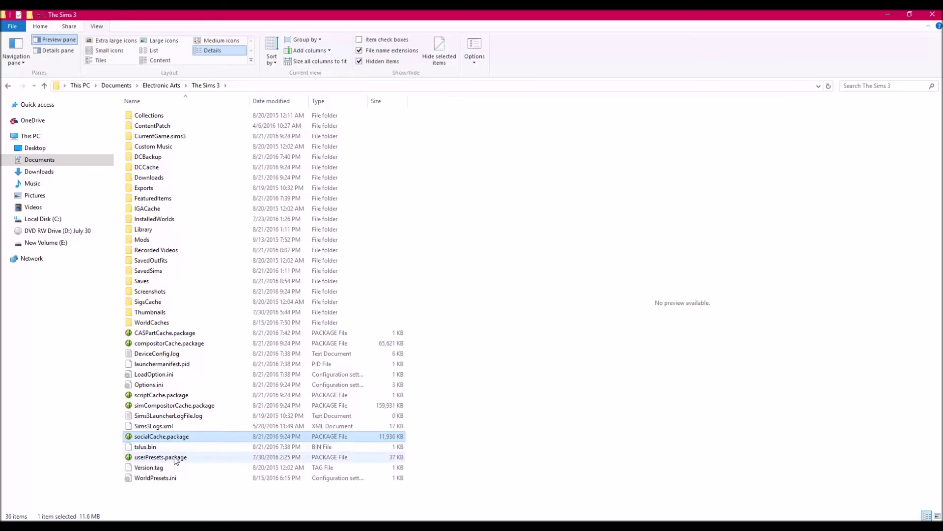
click(176, 458)
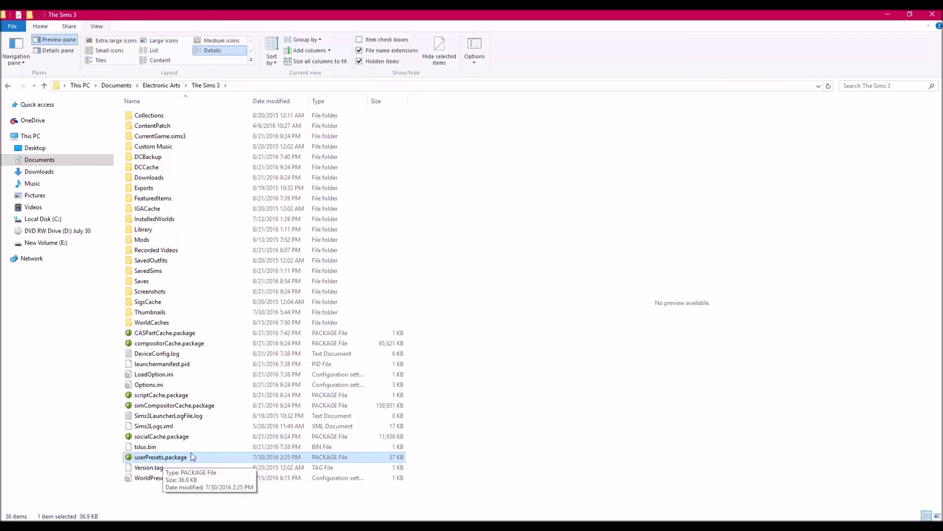
Switch to the SimsWiki graphics card guide in the browser and look through its remaining sections down to the page end
key(alt+Tab)
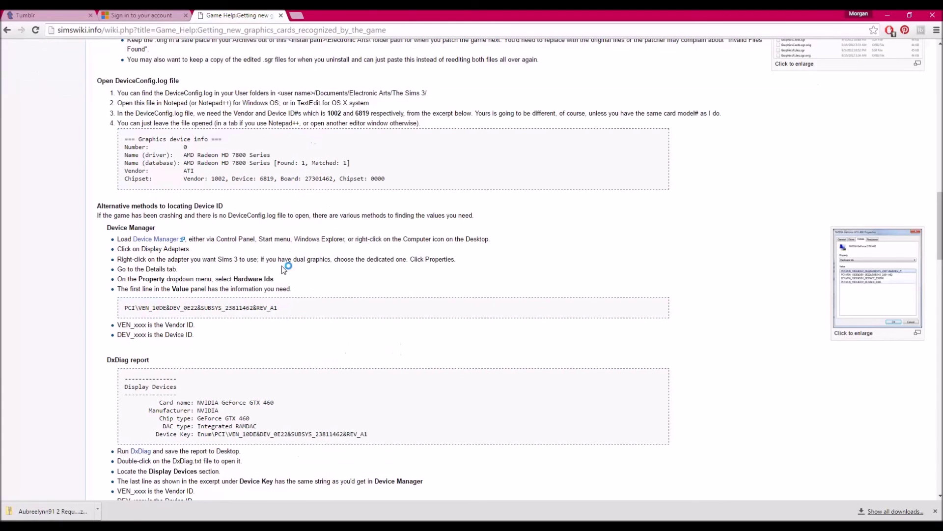
scroll(284, 261, down, 1)
scroll(269, 282, down, 13)
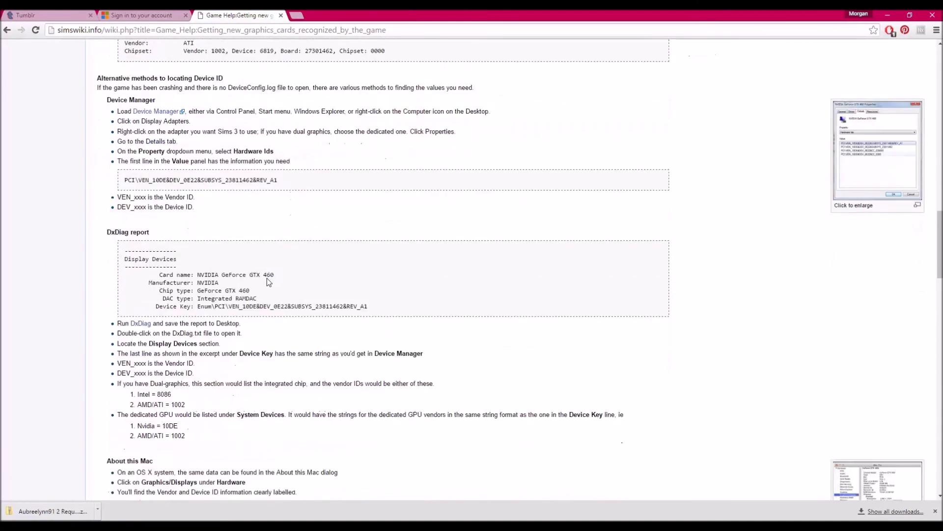
scroll(267, 278, down, 15)
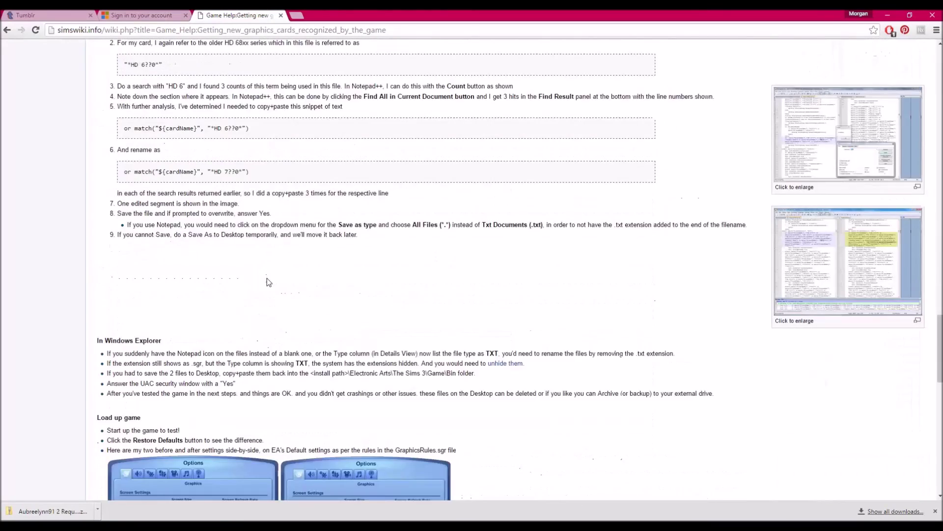
scroll(268, 283, down, 5)
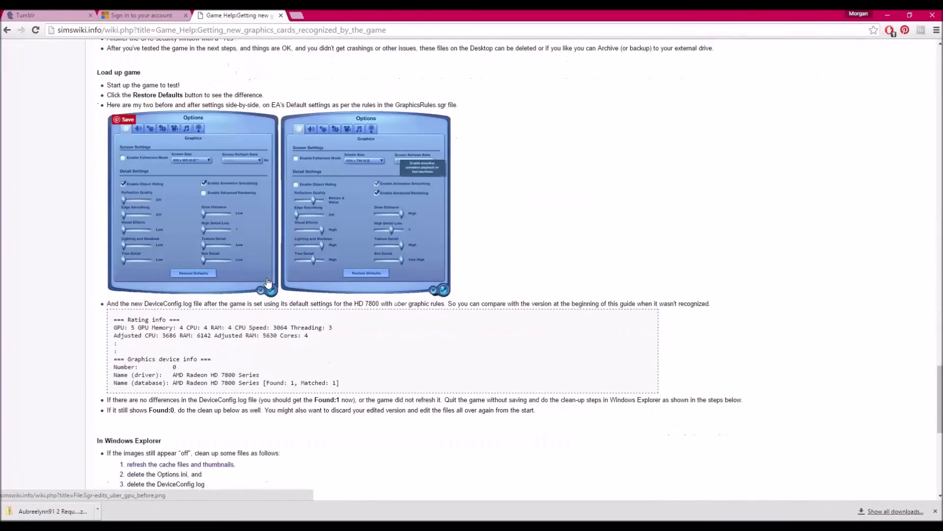
scroll(268, 281, down, 3)
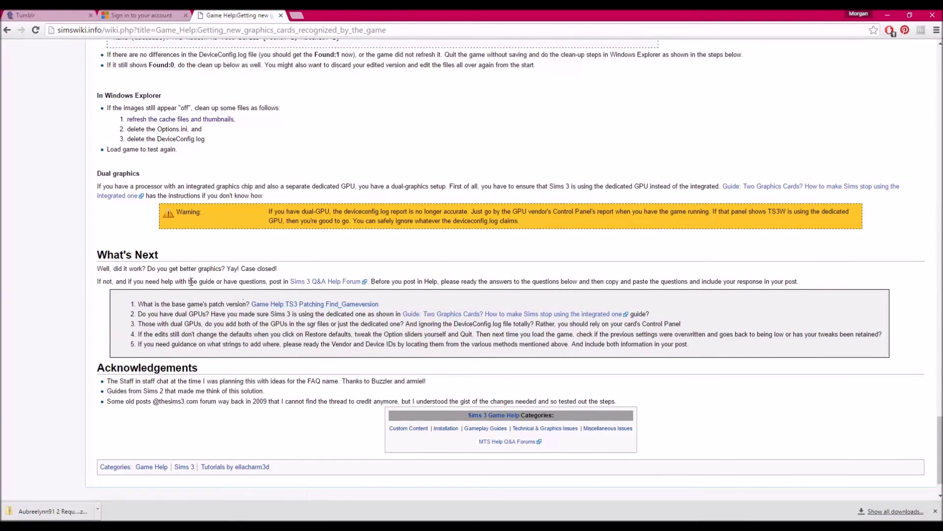
scroll(191, 294, down, 1)
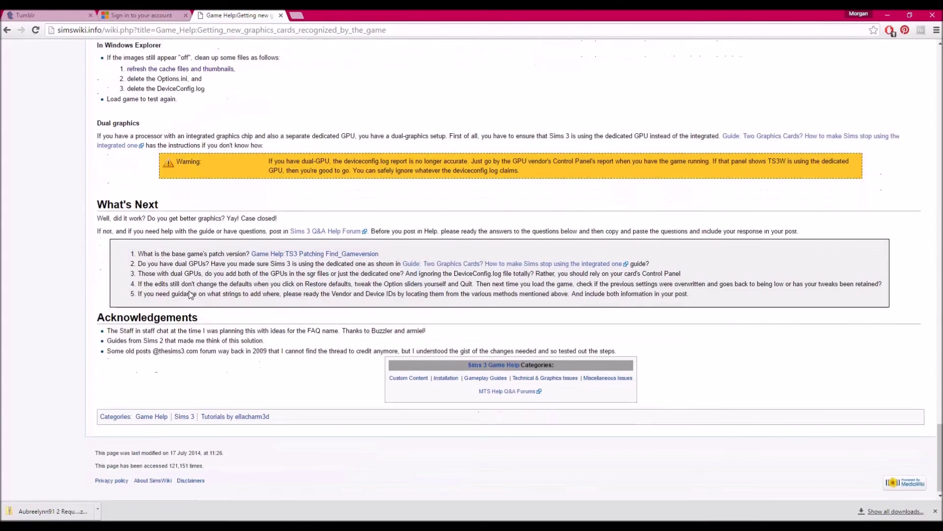
Highlight the guide's In Windows Explorer clean-up steps, and review the Load up game section with its before and after settings
scroll(192, 294, up, 3)
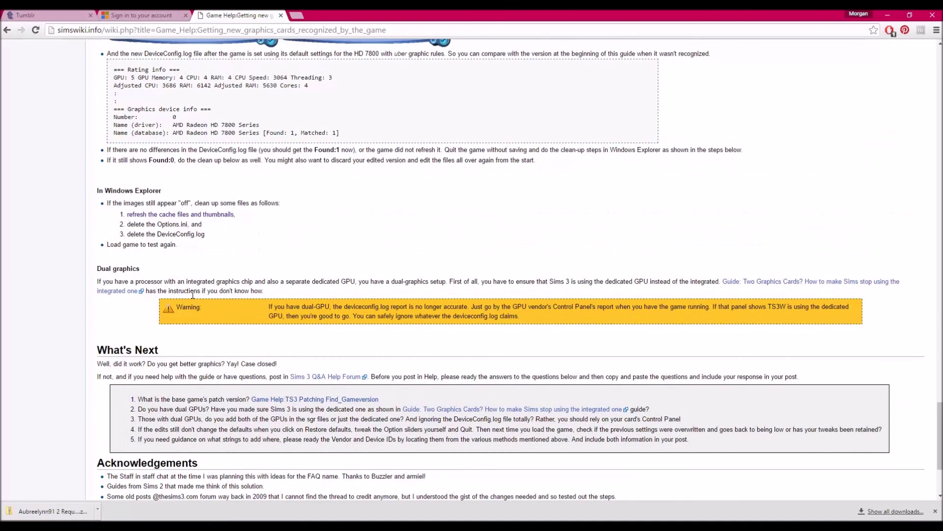
scroll(192, 294, up, 2)
drag(91, 289, 200, 348)
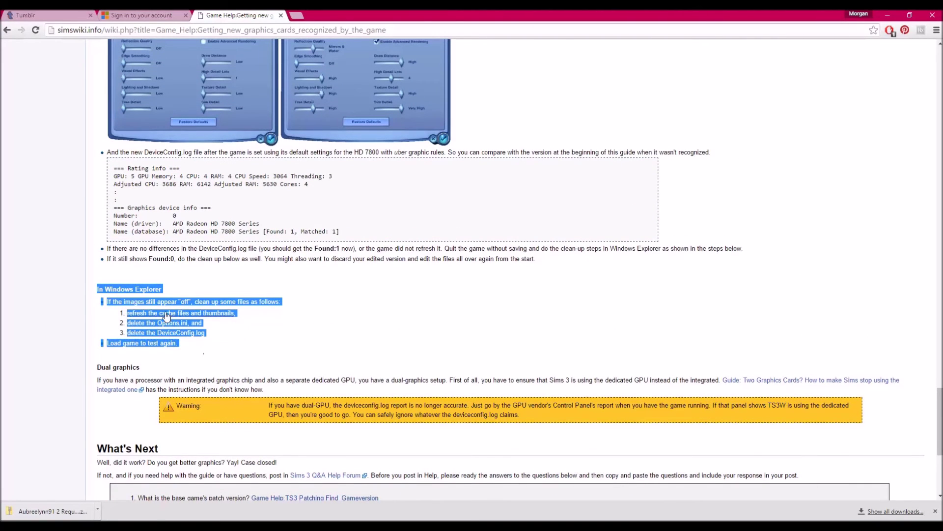
click(297, 325)
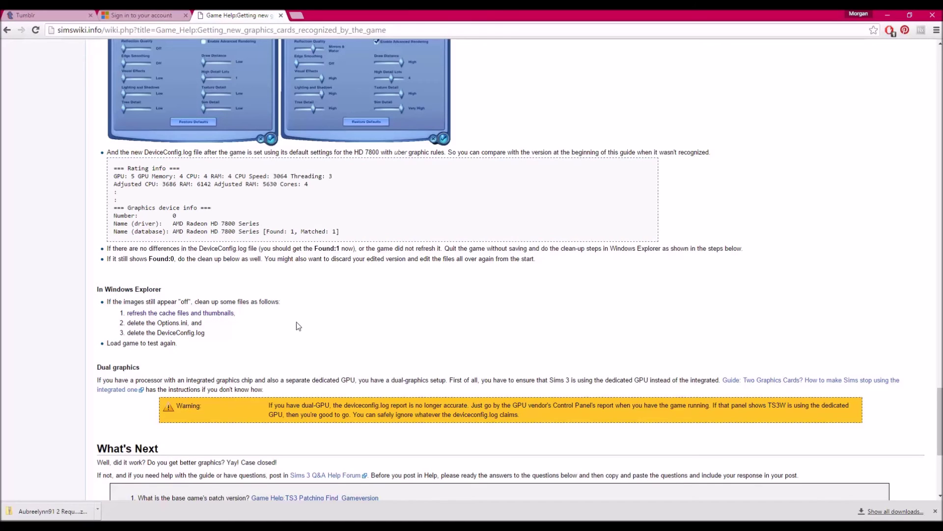
scroll(286, 305, up, 3)
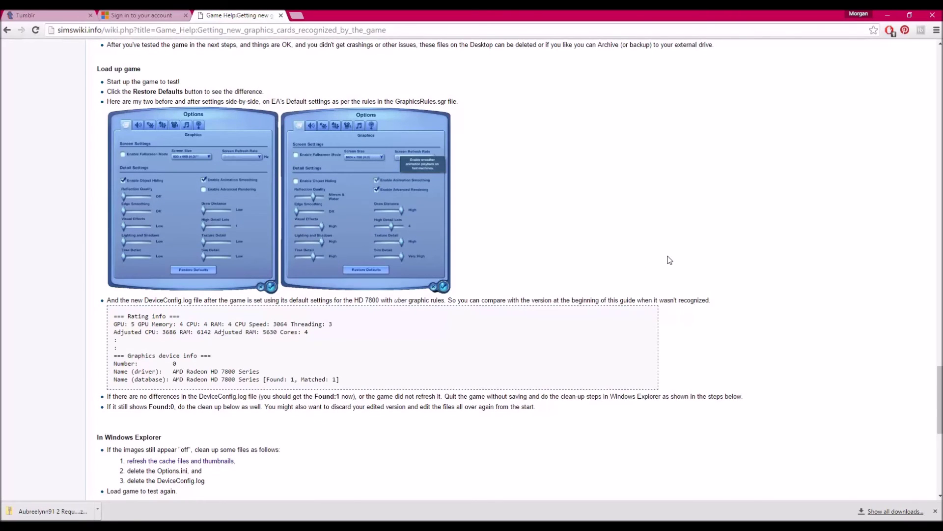
scroll(638, 244, up, 1)
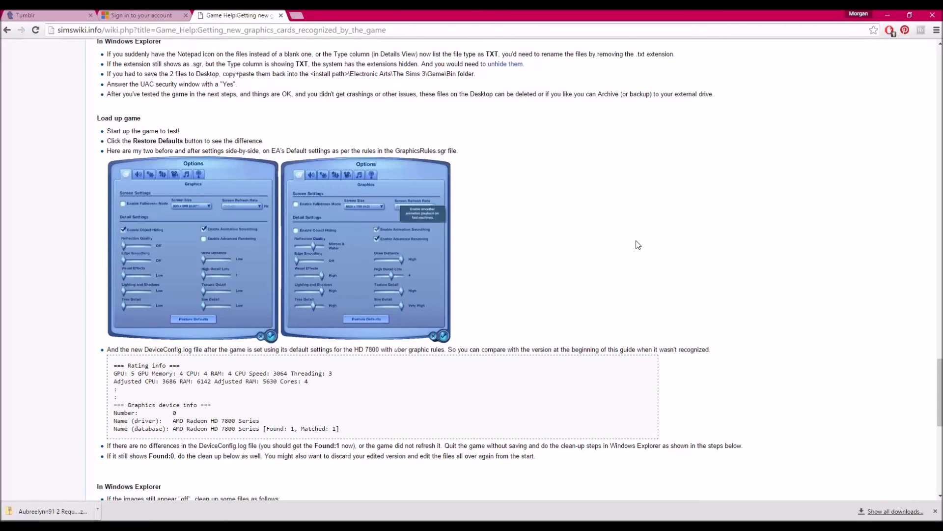
Switch to File Explorer and open DeviceConfig.log from The Sims 3 folder
mouse_move(361, 525)
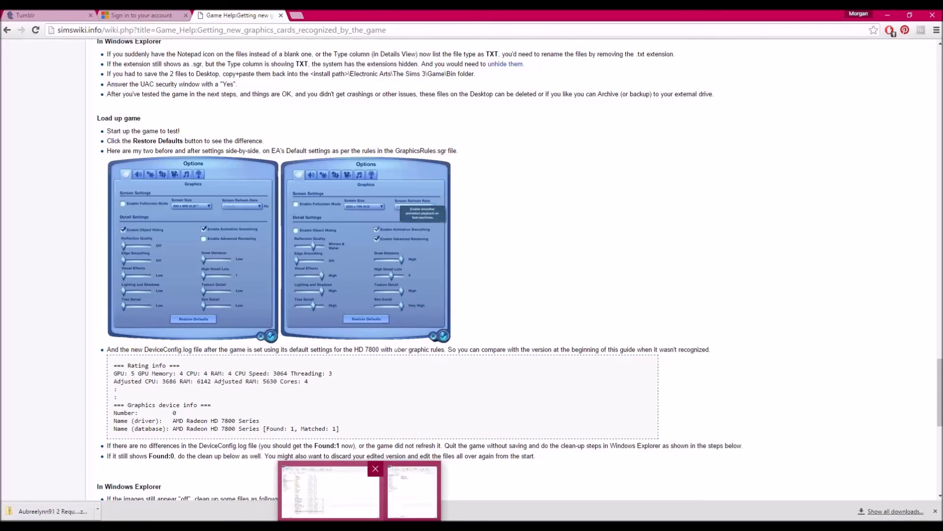
click(361, 489)
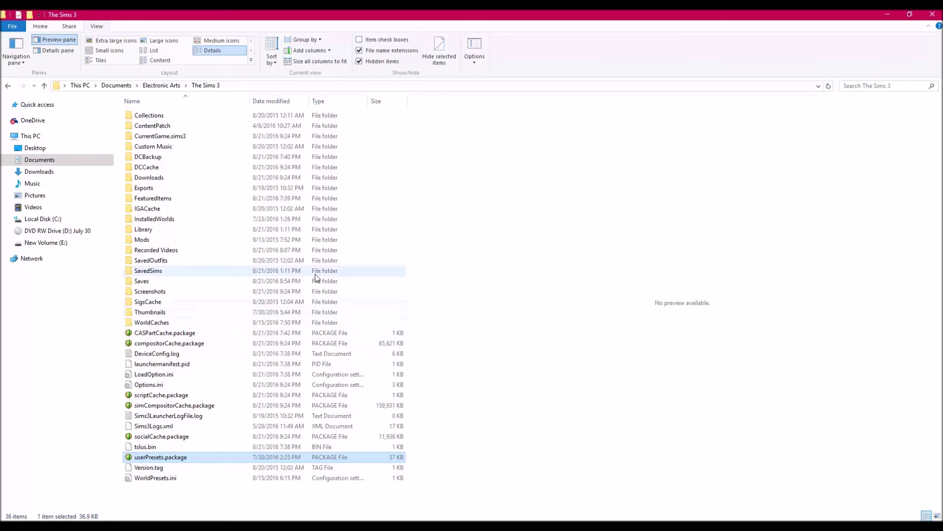
click(182, 353)
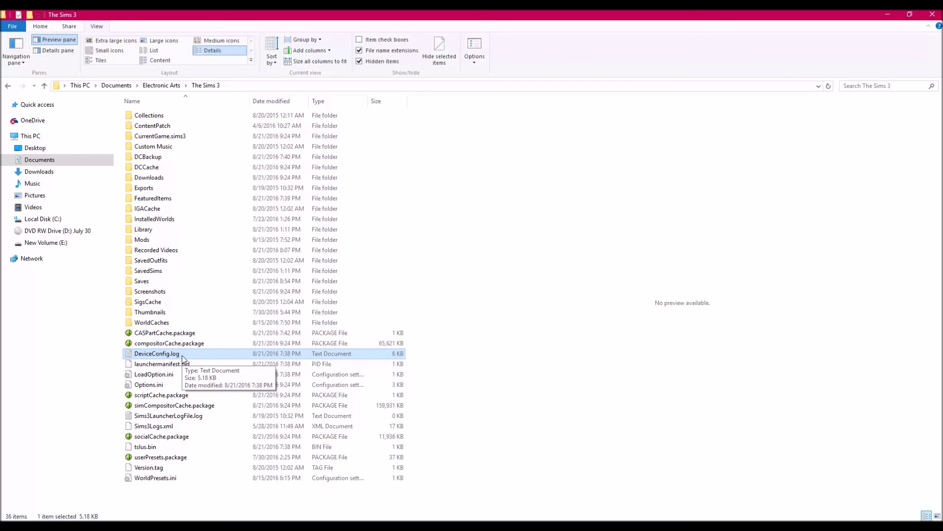
double_click(181, 354)
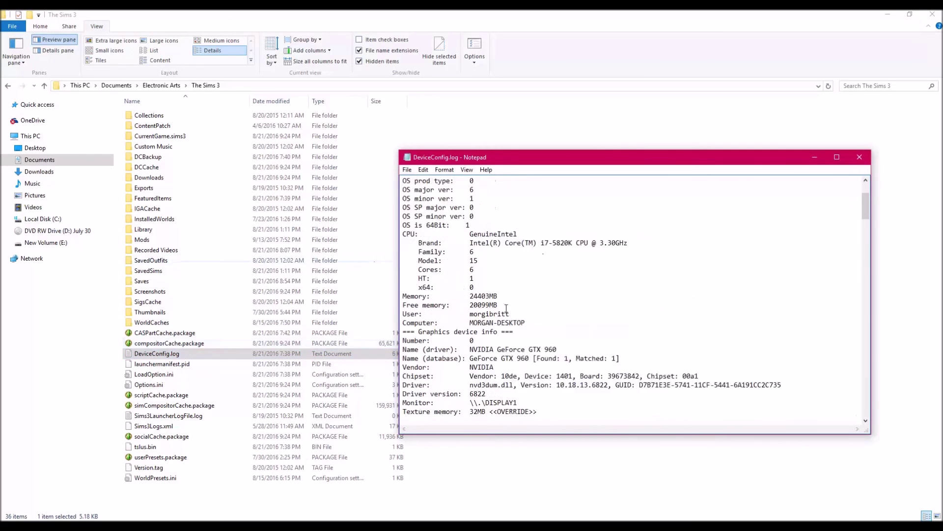
Highlight the Found and Matched status on the Name (database) line under Graphics device info, and close the log
scroll(506, 308, down, 2)
drag(534, 302, 619, 303)
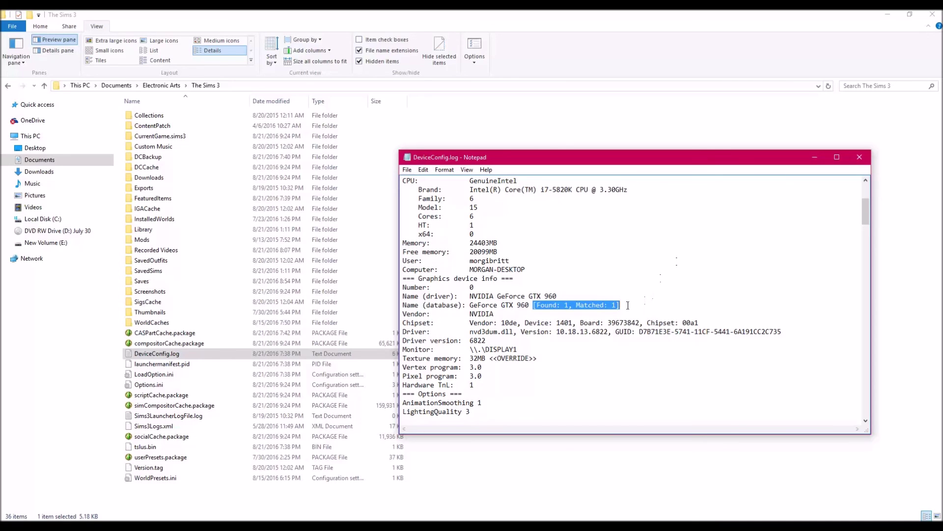
click(860, 158)
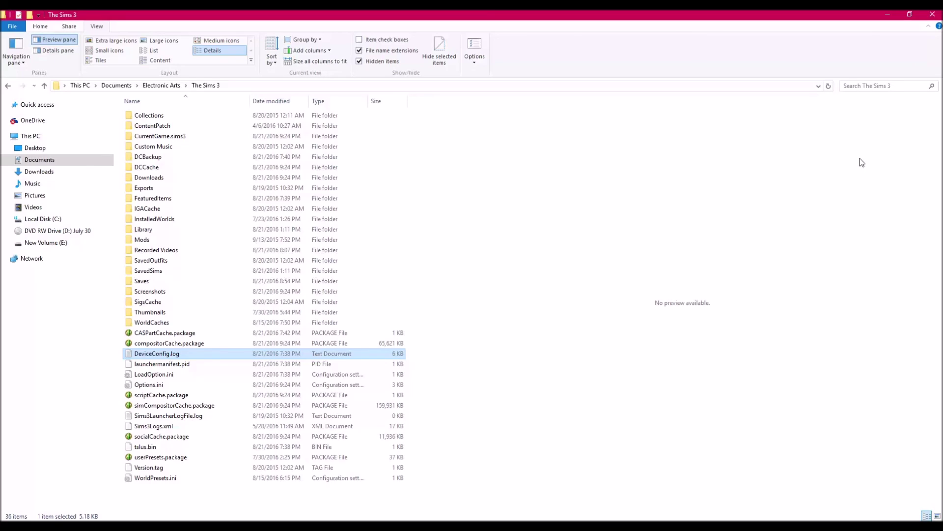
Switch to the SimsWiki graphics card guide in the browser and review it from the Issue section through to What's Next
key(alt+Tab)
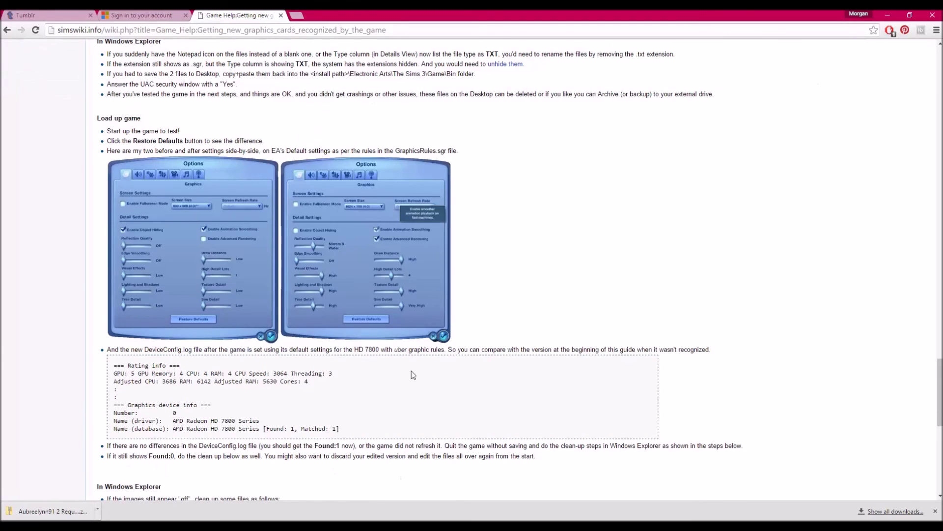
scroll(453, 290, up, 20)
scroll(454, 289, up, 5)
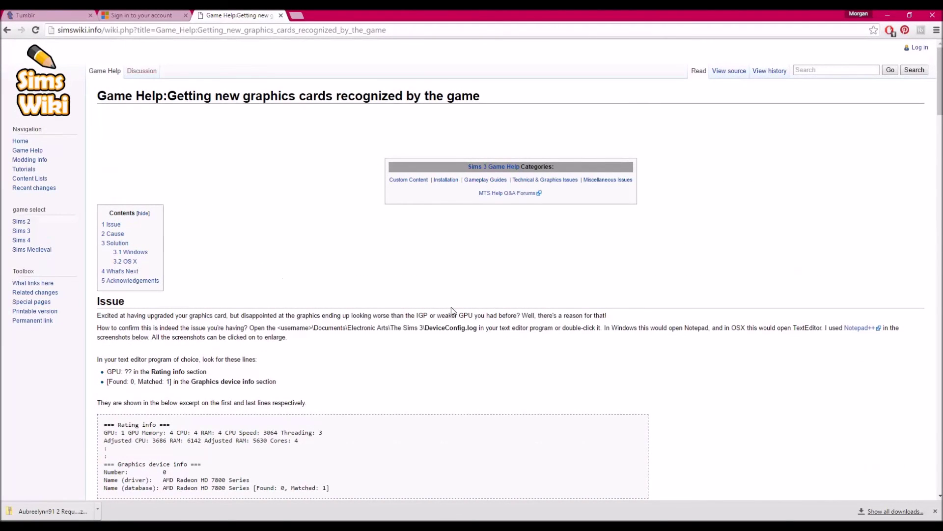
scroll(452, 311, down, 14)
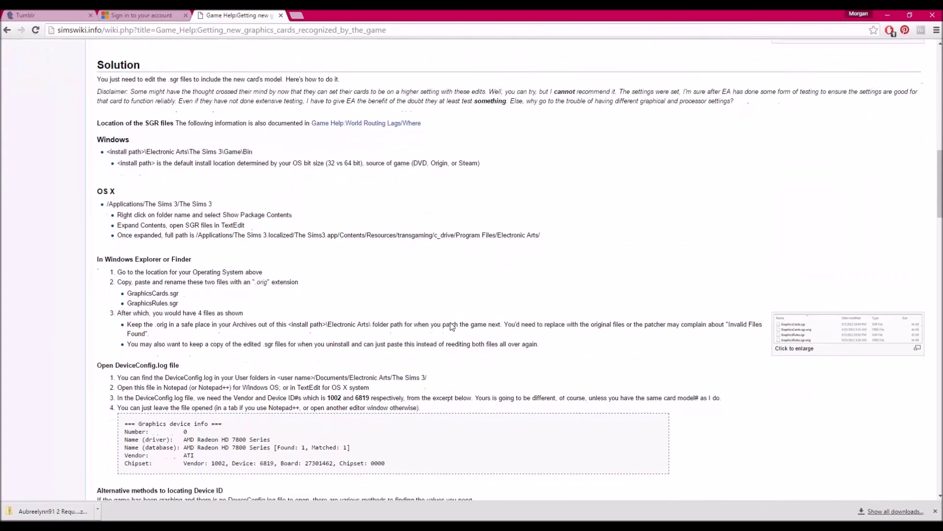
scroll(452, 324, down, 1)
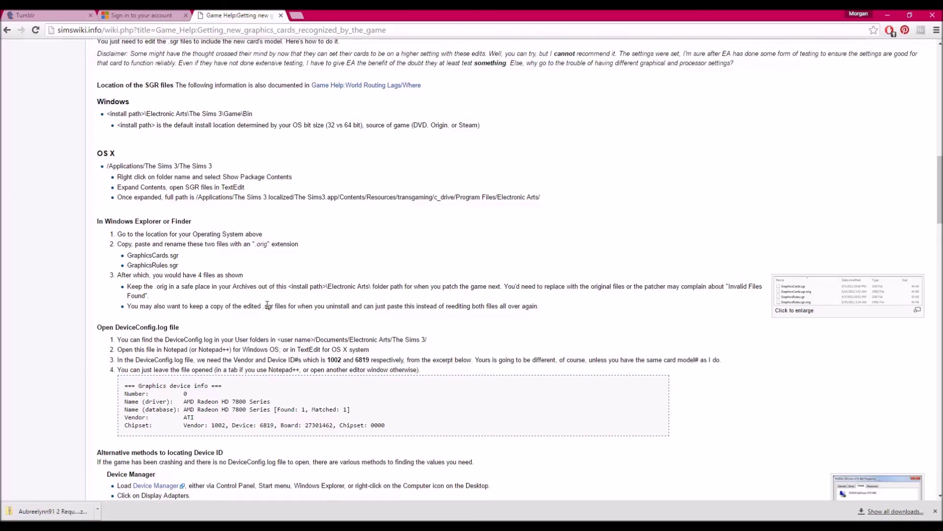
scroll(267, 304, down, 1)
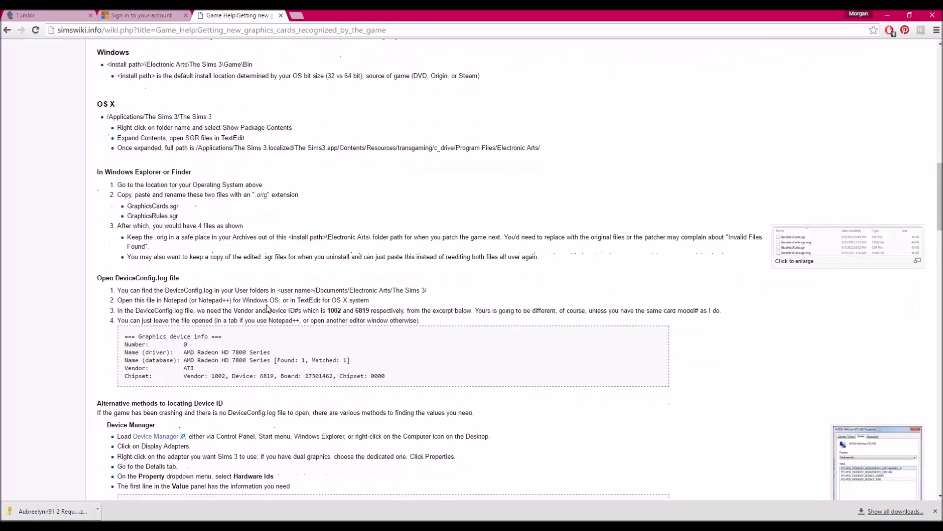
scroll(211, 72, down, 20)
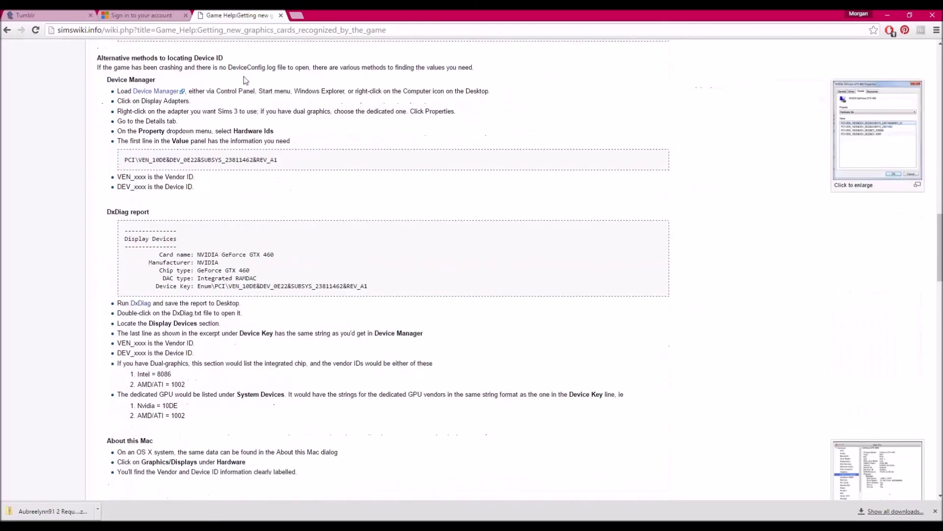
scroll(276, 289, down, 10)
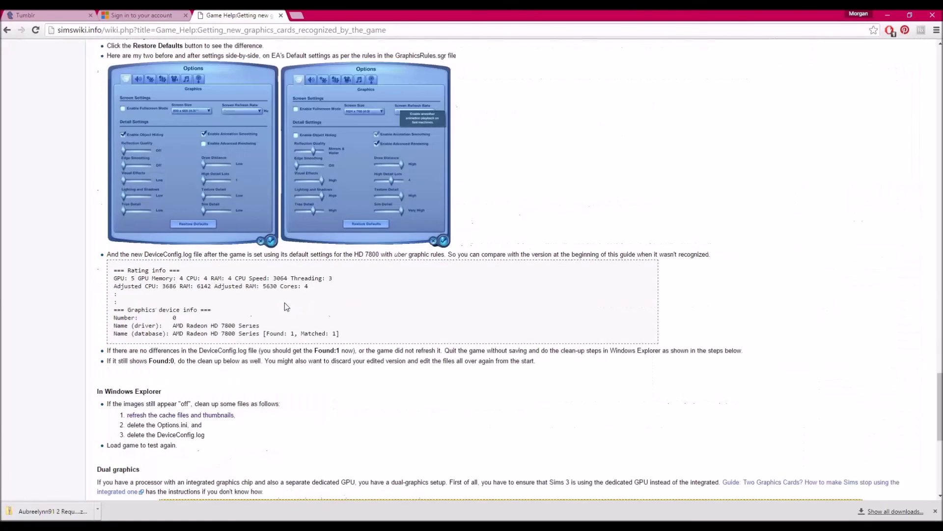
scroll(286, 305, down, 2)
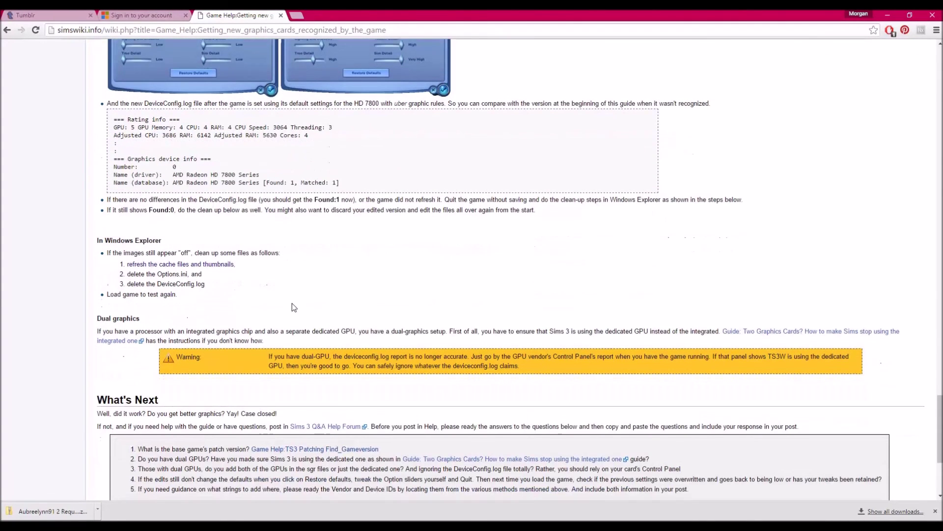